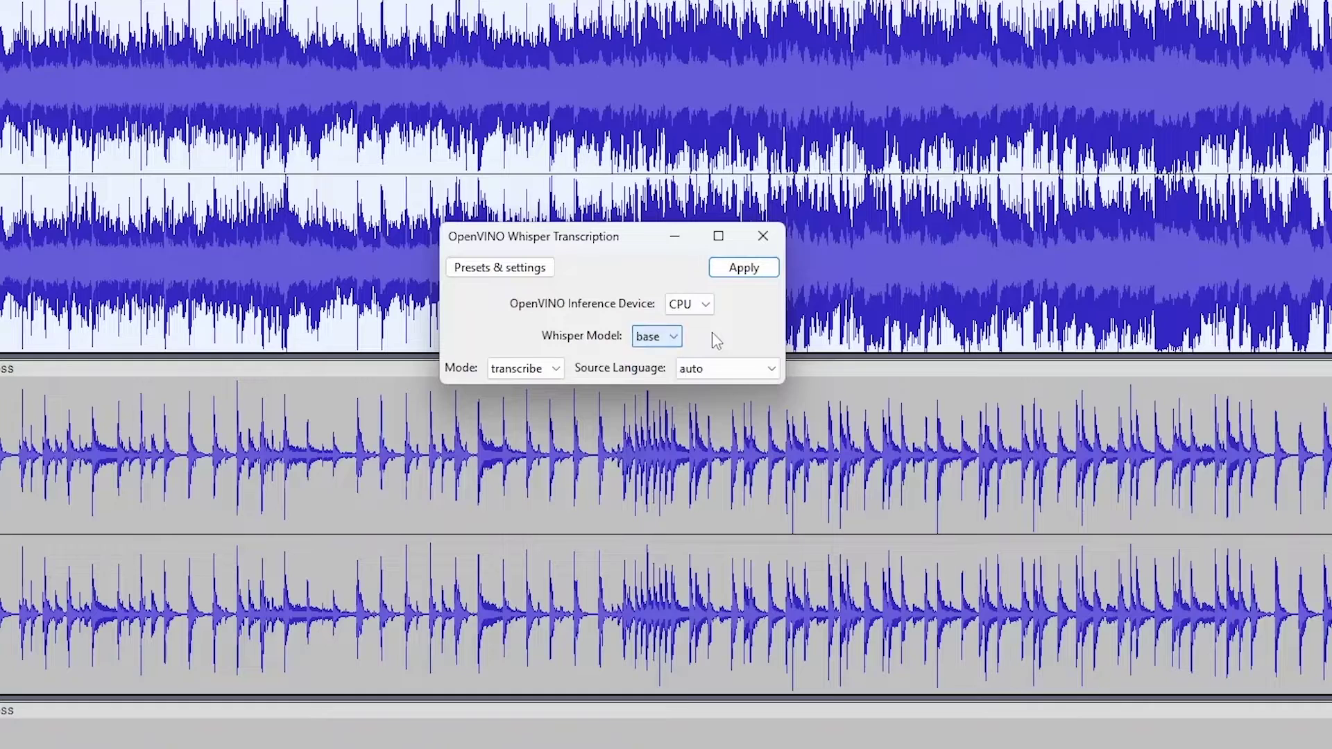
Run OpenVINO Whisper Transcription on the selected audio with CPU inference, the base model, transcribe mode and auto source language.
{"action": "left_click", "coordinate": [735, 269]}
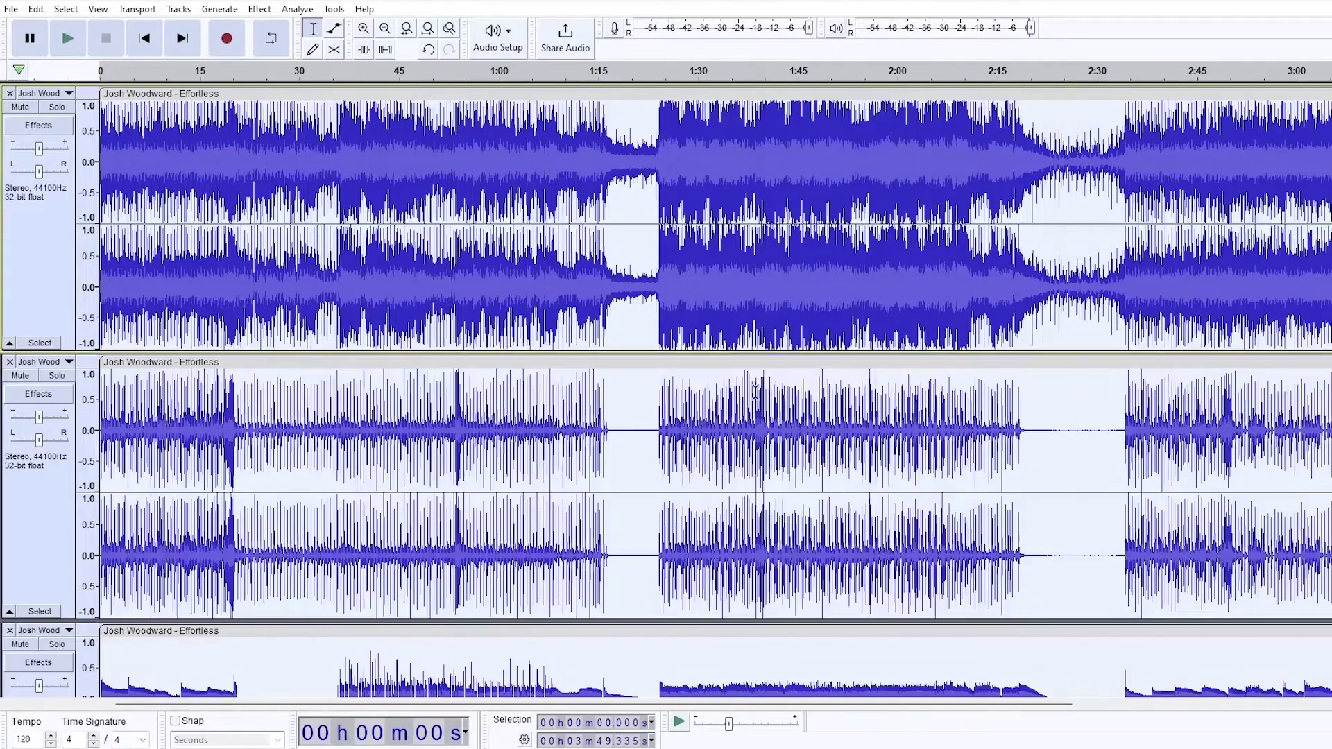
{"action": "left_click", "coordinate": [1092, 443]}
{"action": "scroll", "coordinate": [1094, 444], "scroll_direction": "down", "scroll_amount": 5}
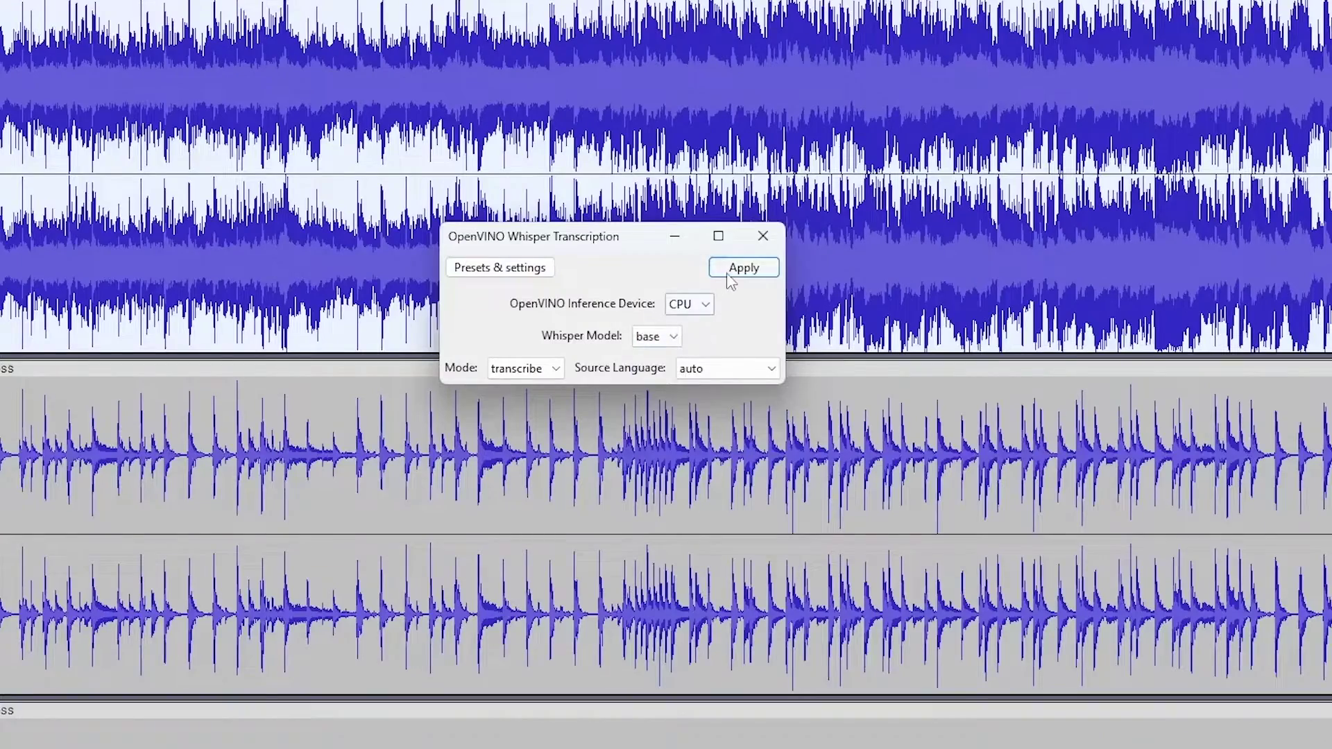
{"action": "left_click", "coordinate": [729, 272]}
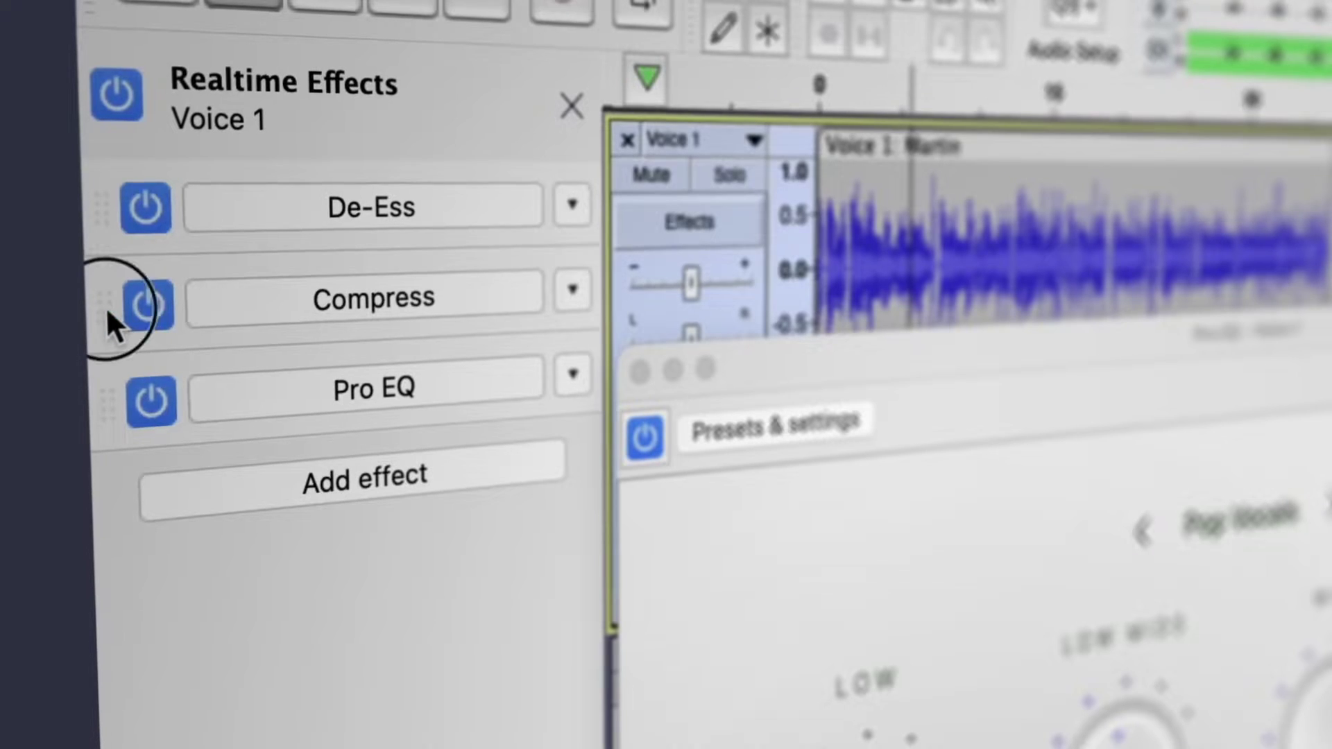
Place Compress ahead of De-Ess in Voice 1's realtime effects, and switch off and remove De-Ess.
{"action": "left_click_drag", "start_coordinate": [105, 306], "coordinate": [114, 232]}
{"action": "left_click", "coordinate": [148, 298]}
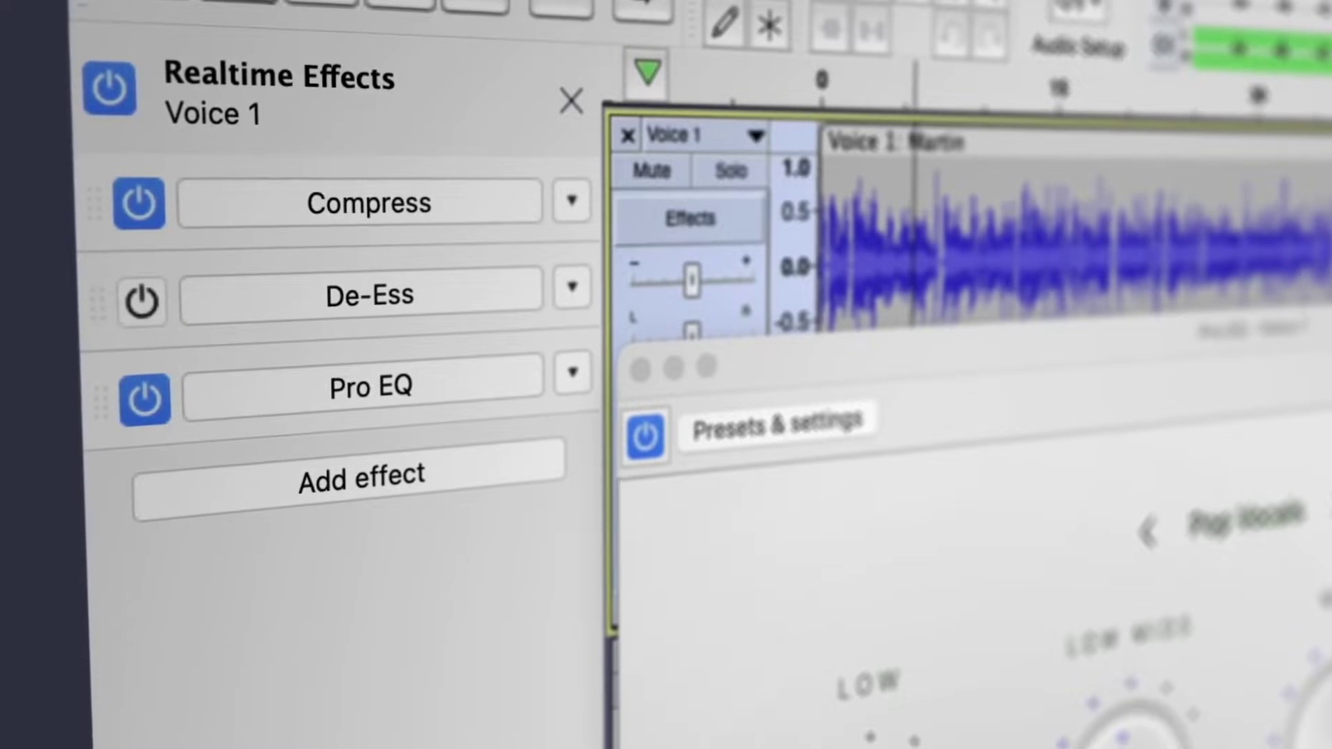
{"action": "left_click", "coordinate": [581, 291]}
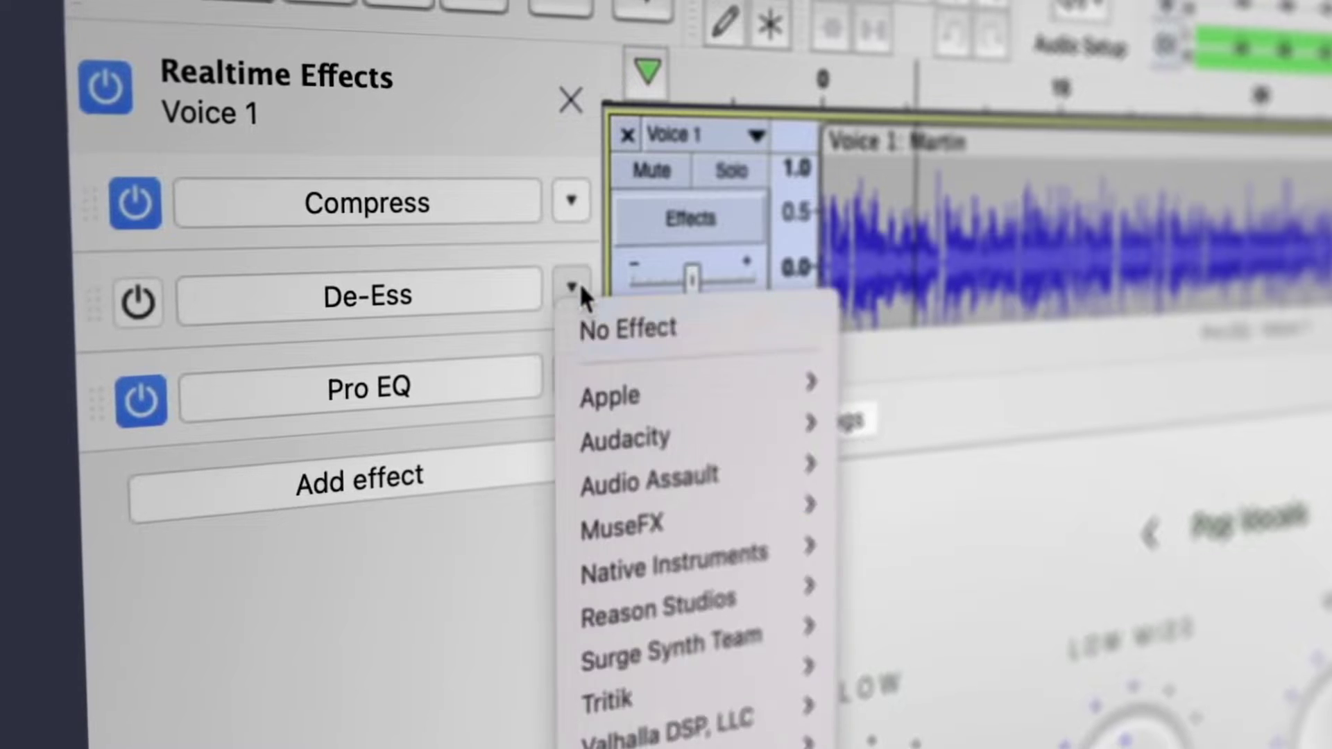
{"action": "left_click", "coordinate": [603, 336]}
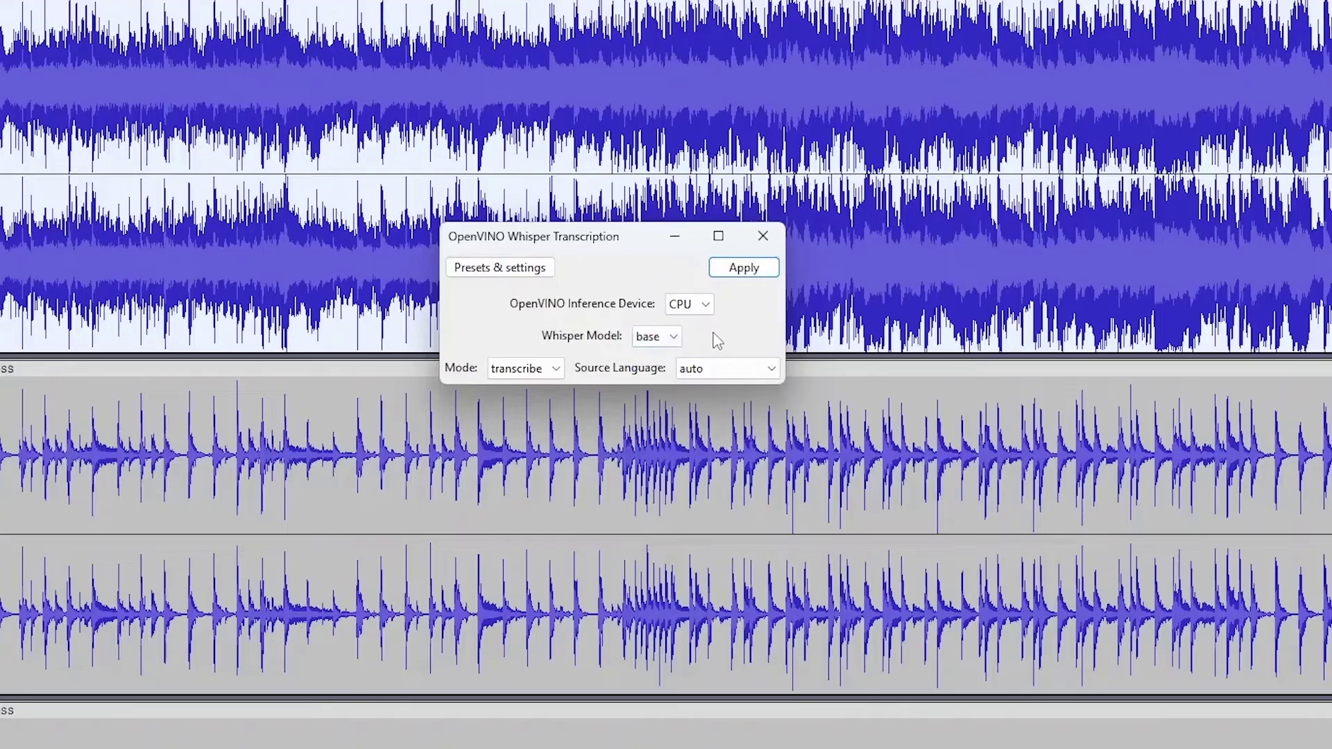
Apply Whisper transcription using the base model on CPU, and clear the selection on the separated song tracks.
{"action": "left_click", "coordinate": [742, 268]}
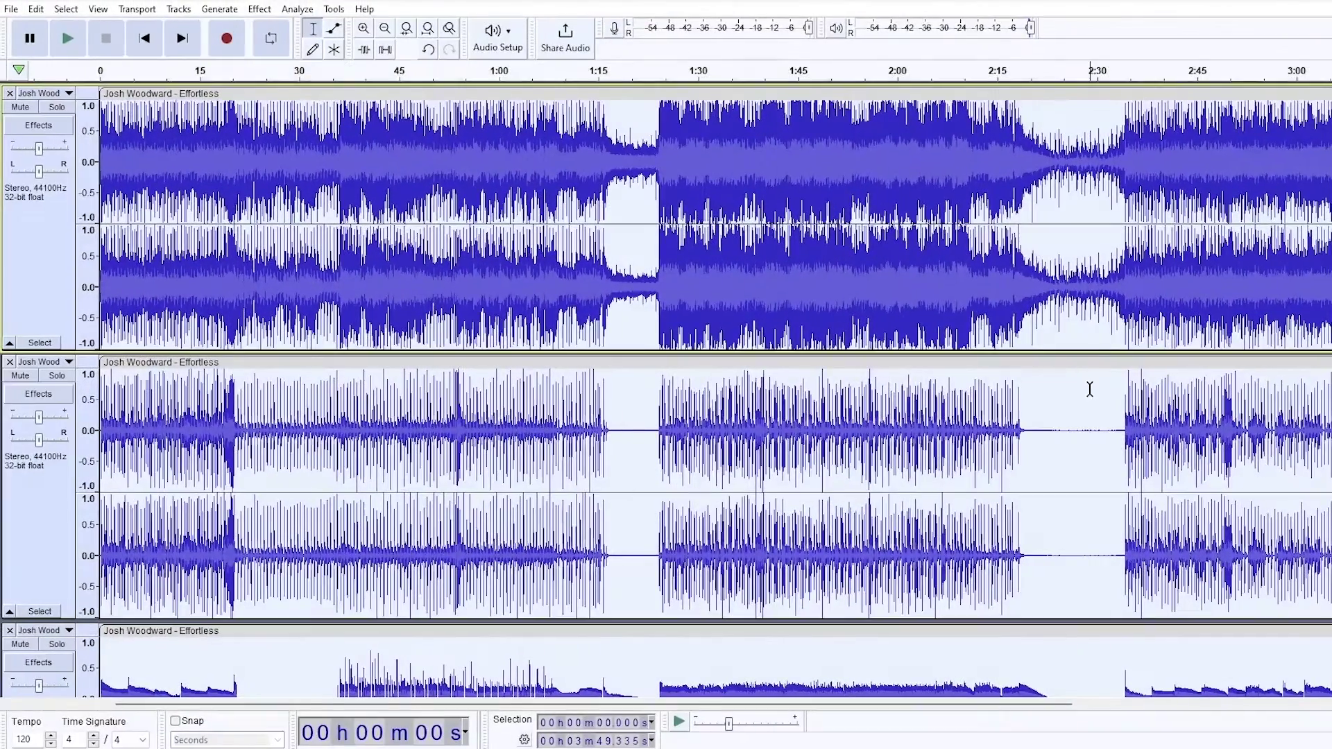
{"action": "left_click", "coordinate": [1089, 389]}
{"action": "scroll", "coordinate": [1089, 389], "scroll_direction": "down", "scroll_amount": 5}
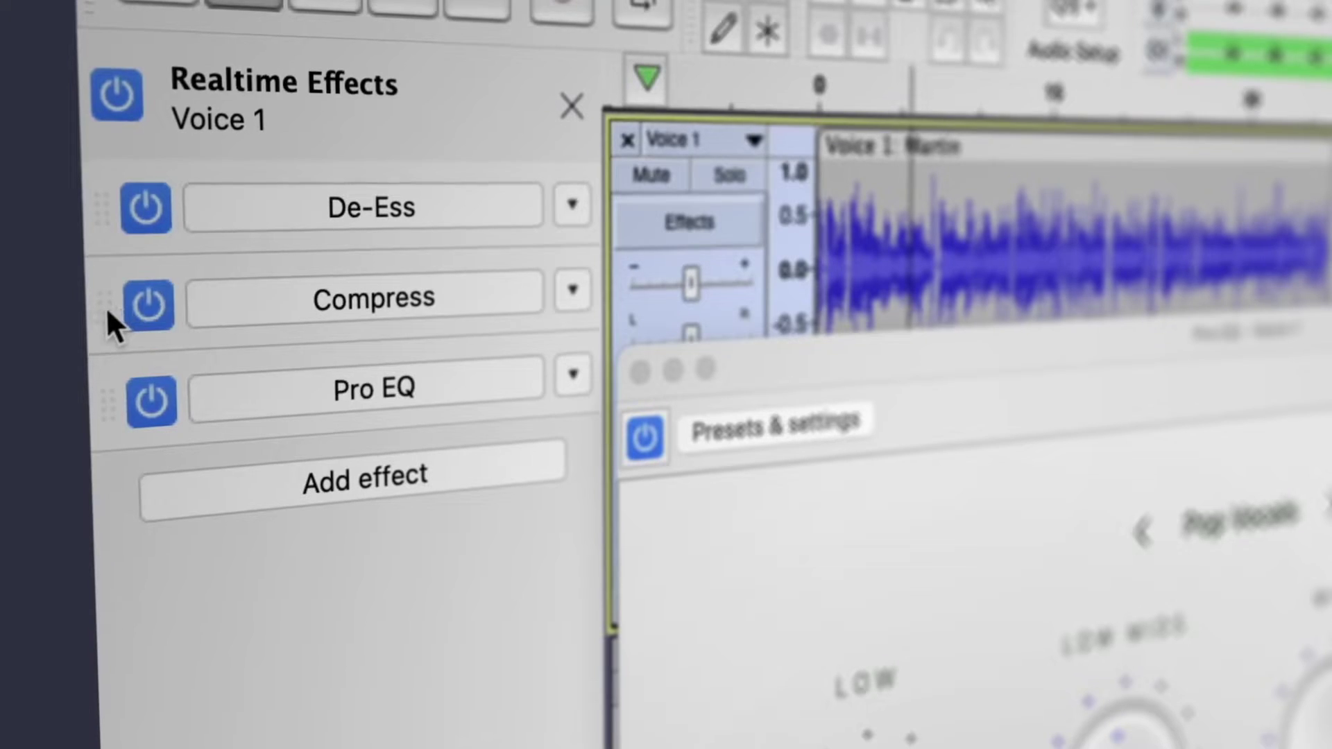
Reorder Voice 1's realtime effects so Compress comes before De-Ess, and disable De-Ess.
{"action": "left_click_drag", "start_coordinate": [106, 306], "coordinate": [110, 224]}
{"action": "left_click", "coordinate": [145, 299]}
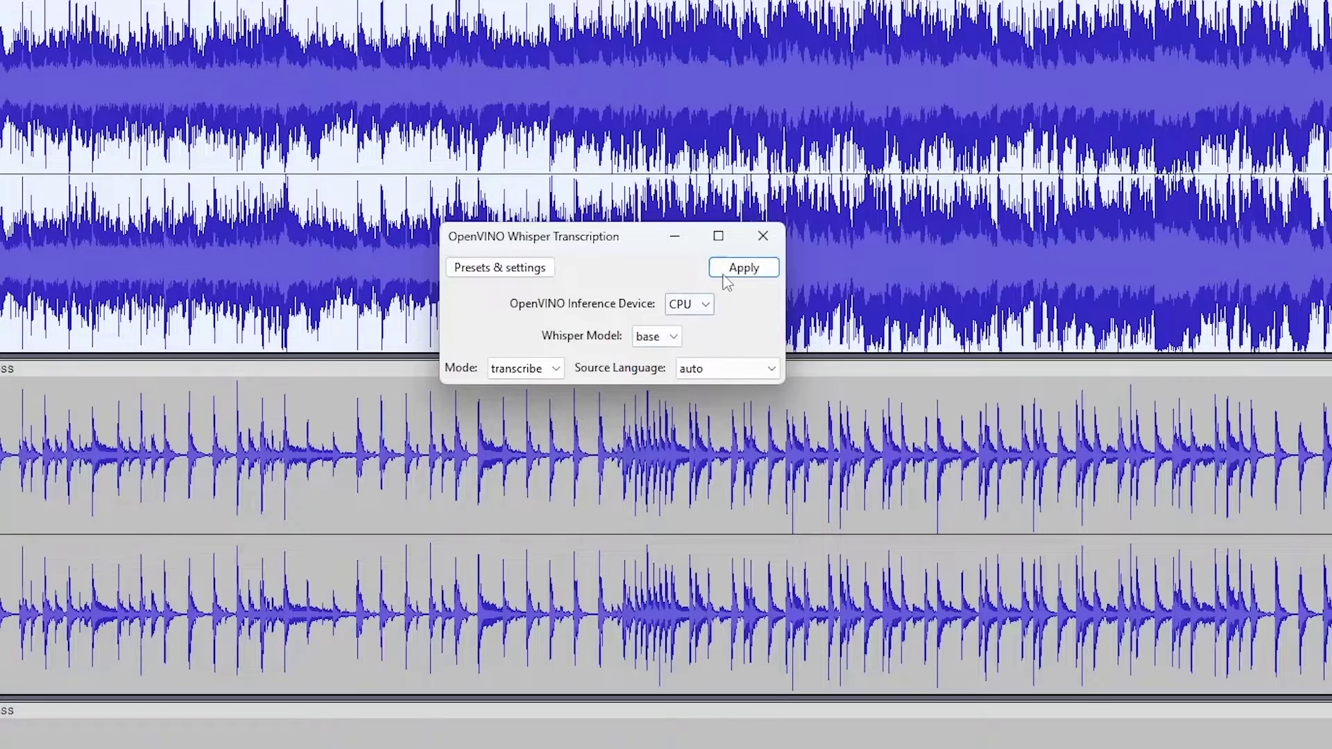
Transcribe the audio with the Whisper base model, and set the cursor at about 2:29 in the second song track.
{"action": "left_click", "coordinate": [730, 275]}
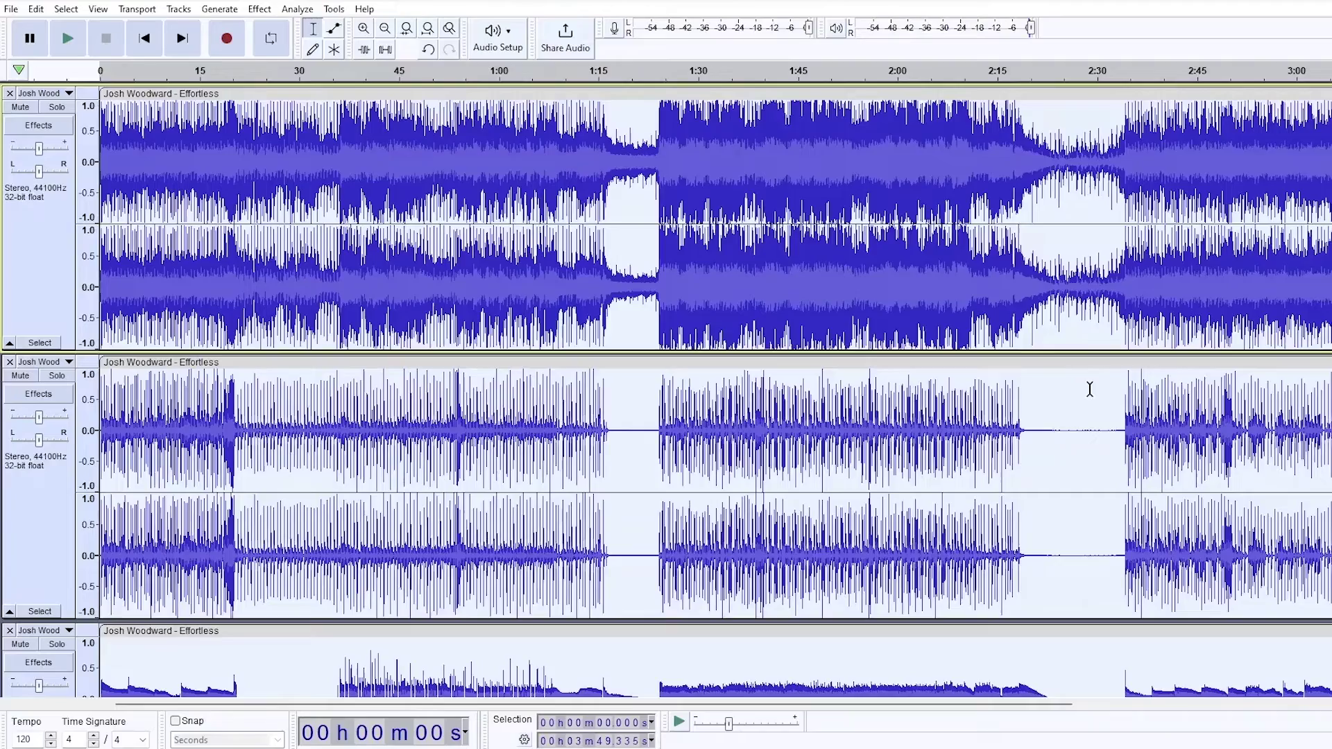
{"action": "left_click", "coordinate": [1089, 390]}
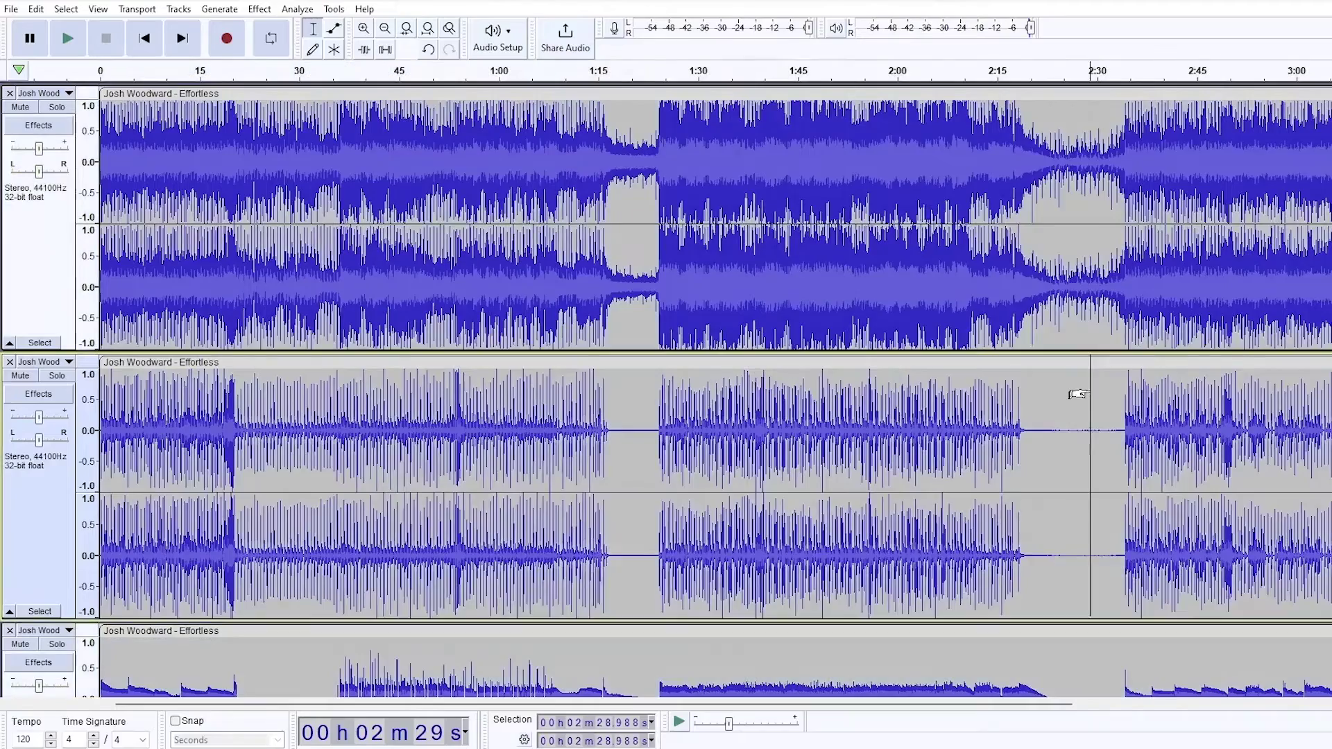
{"action": "scroll", "coordinate": [1089, 390], "scroll_direction": "down", "scroll_amount": 4}
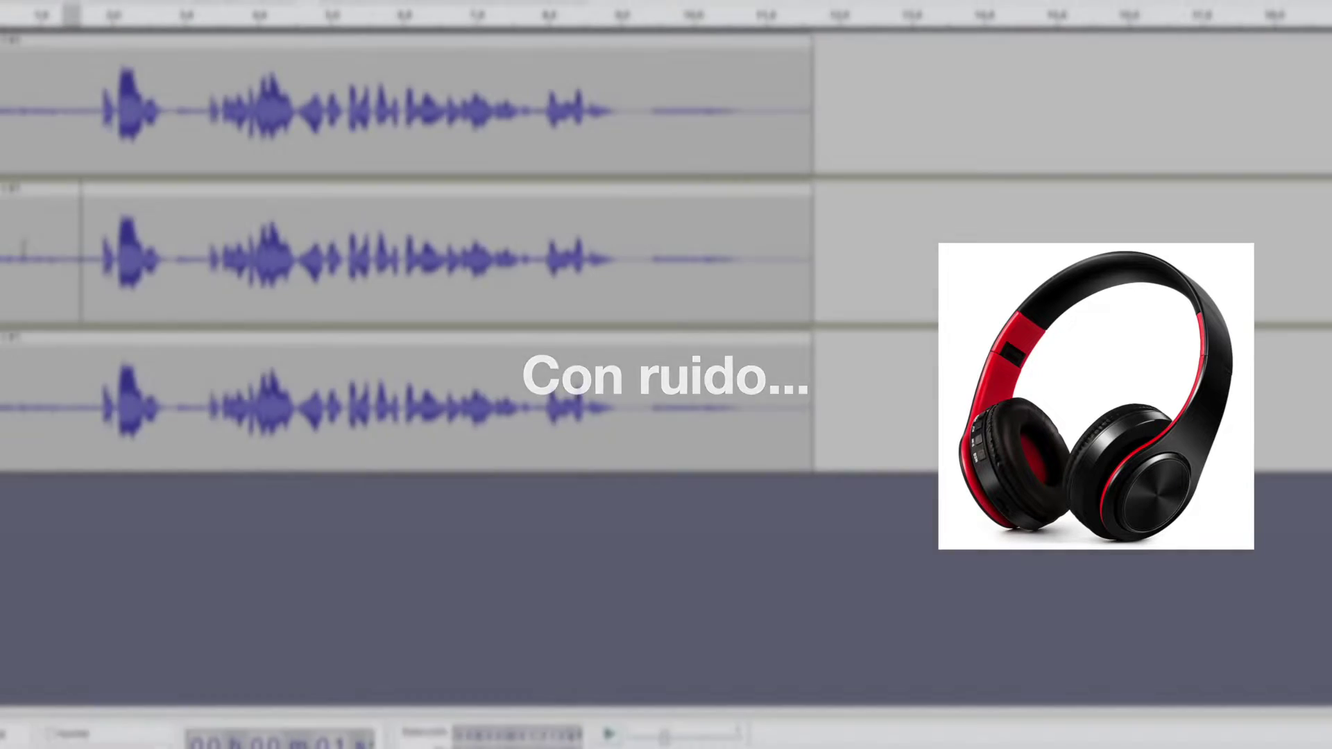
Paste a copy of the voice recording at the very start of the empty Audio 3 track.
{"action": "key", "text": "ctrl+a"}
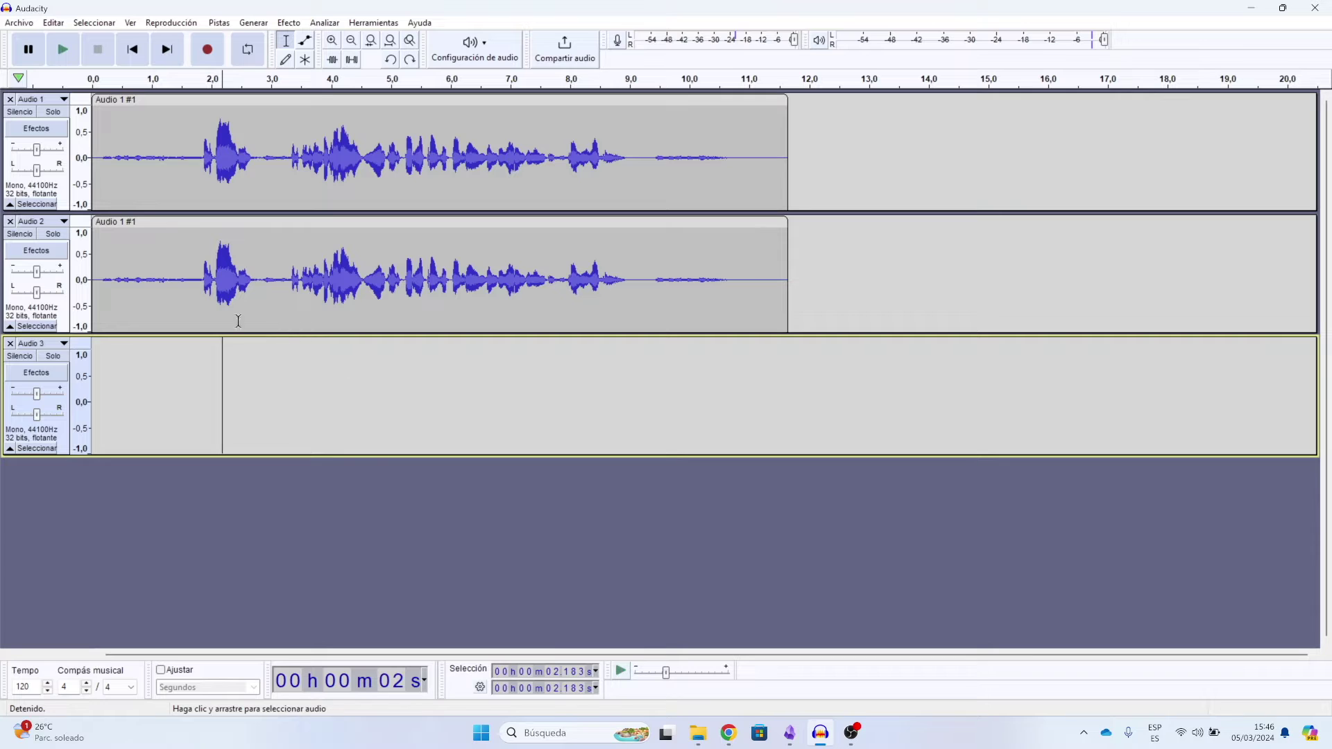
{"action": "left_click", "coordinate": [130, 49]}
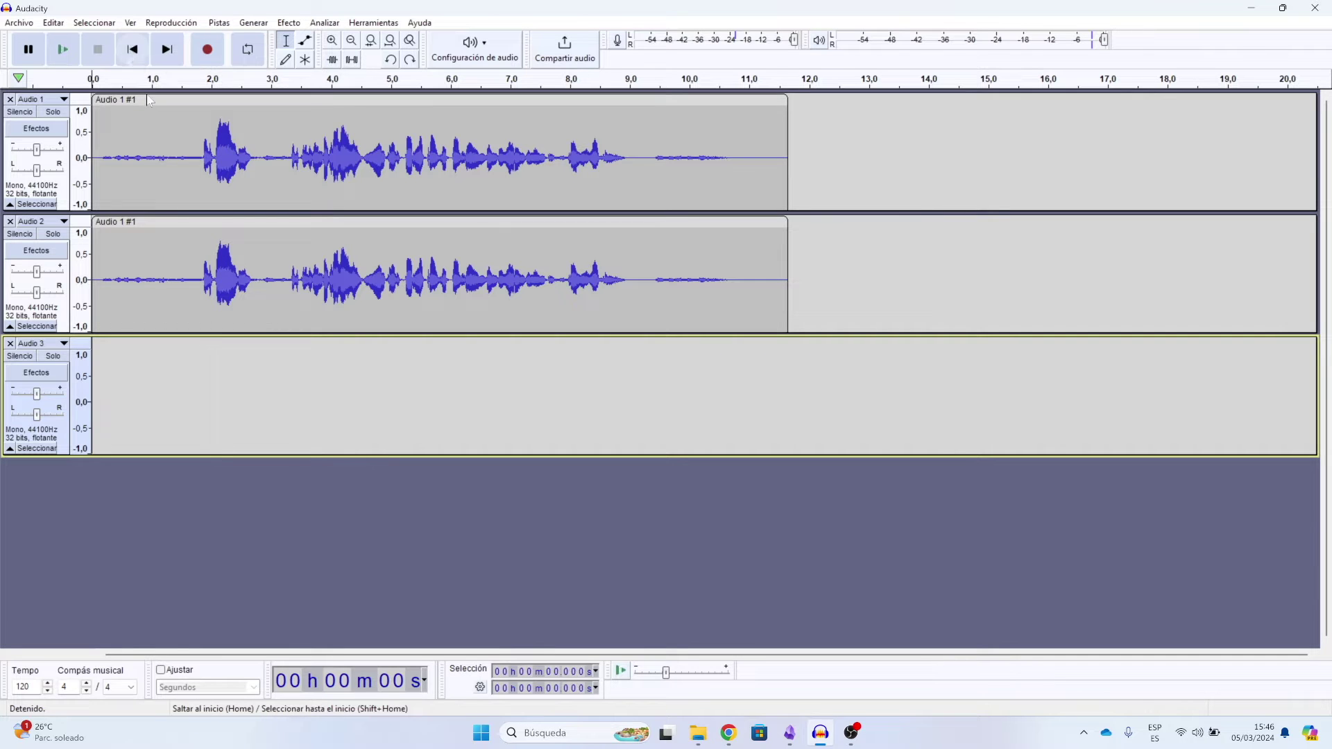
{"action": "key", "text": "ctrl+v"}
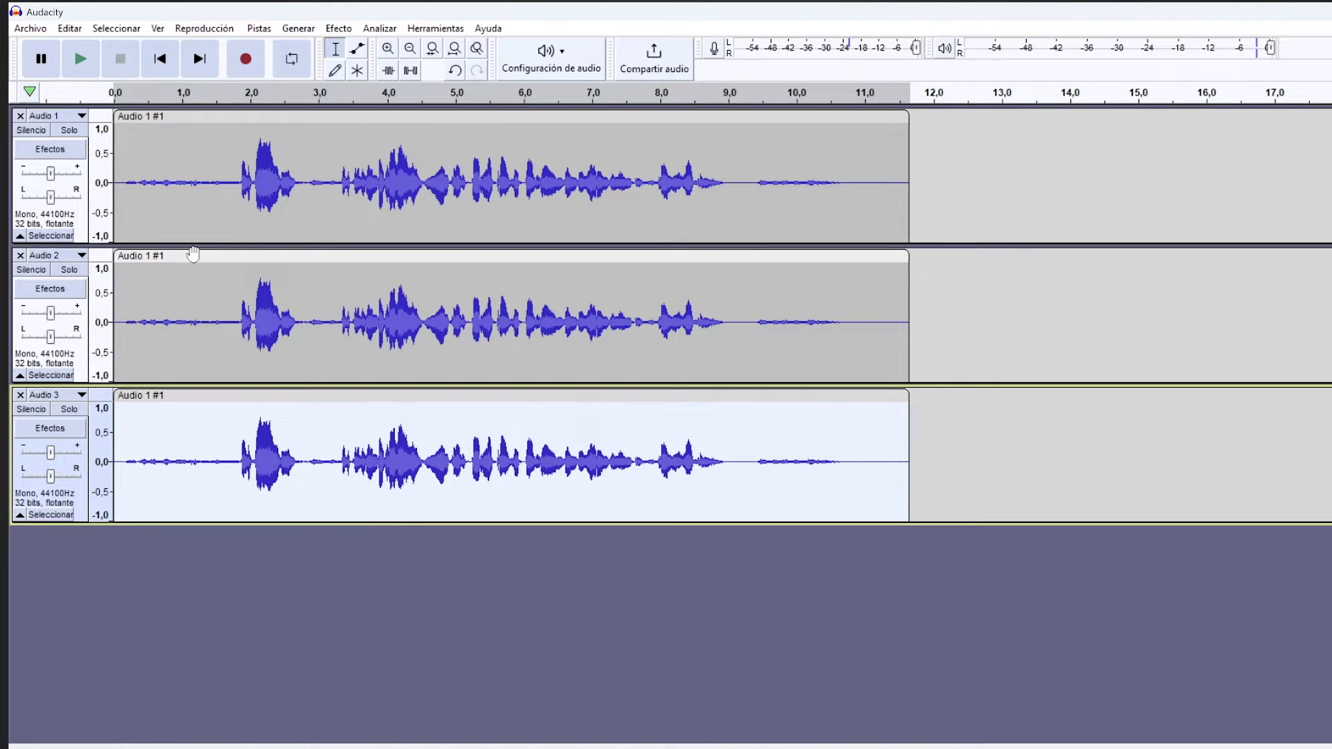
Capture a noise profile for Noise Reduction from the noise-only opening of Audio 2, about 0 to 1.7 seconds.
{"action": "left_click_drag", "start_coordinate": [248, 324], "coordinate": [114, 316]}
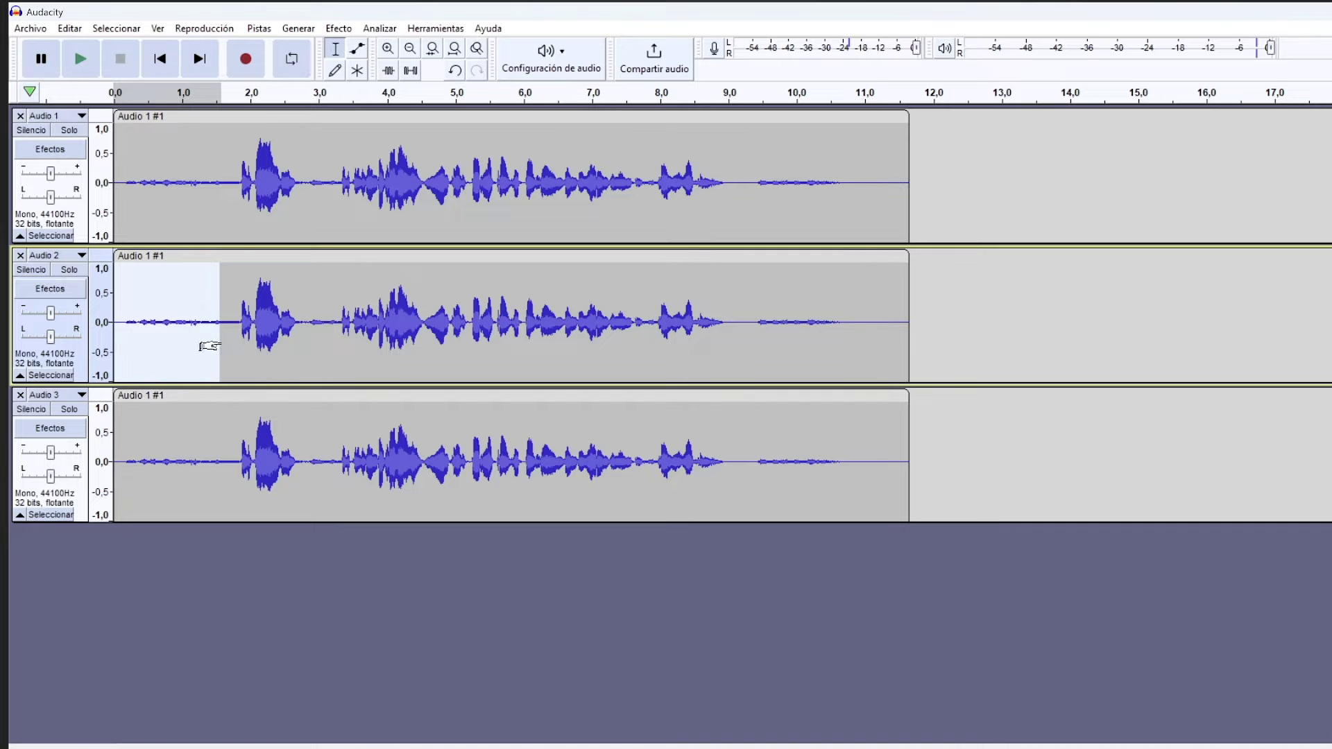
{"action": "left_click_drag", "start_coordinate": [228, 333], "coordinate": [115, 326]}
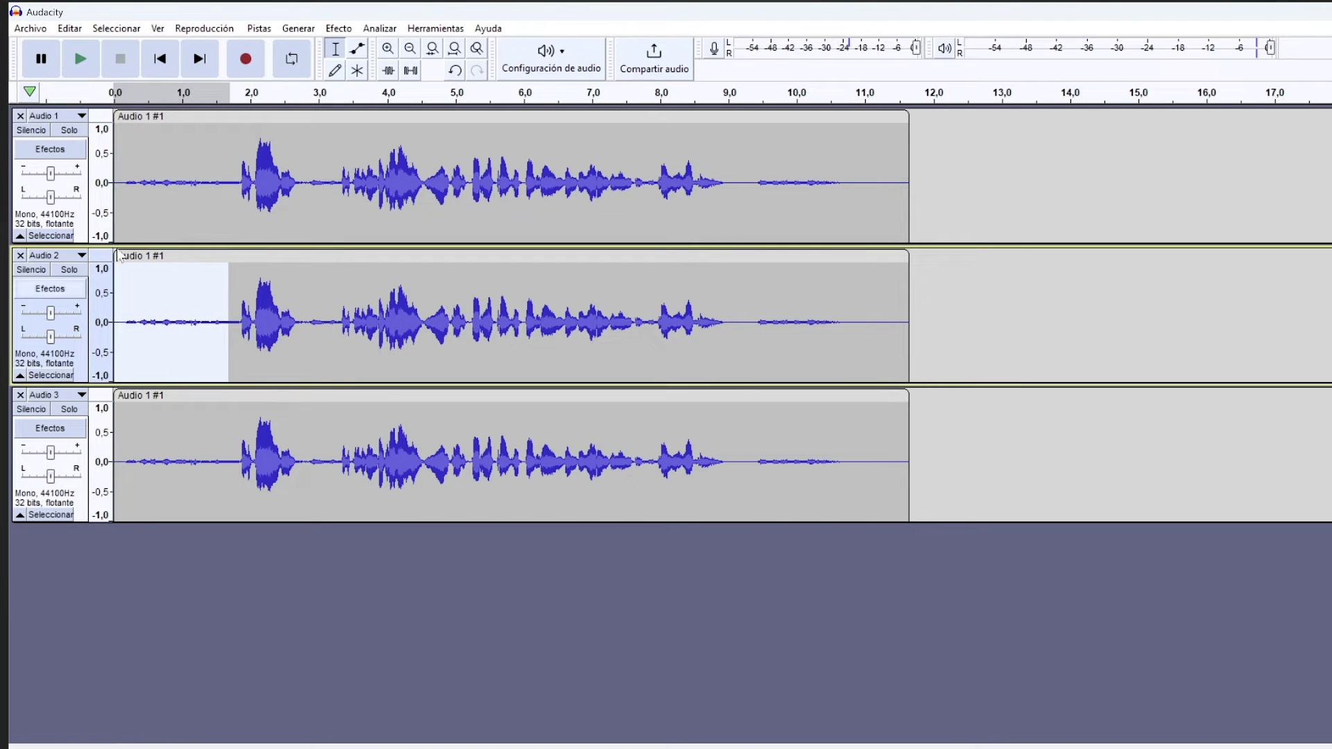
{"action": "left_click", "coordinate": [338, 28]}
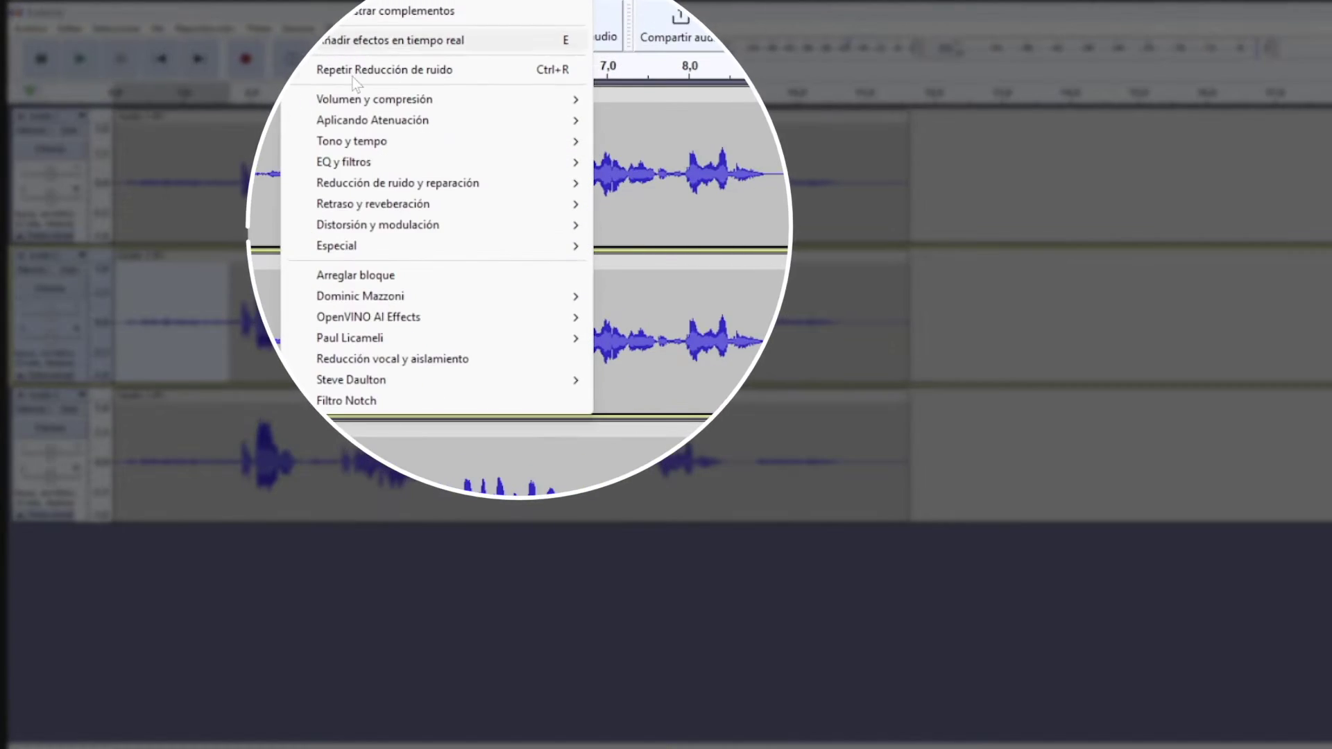
{"action": "mouse_move", "coordinate": [409, 183]}
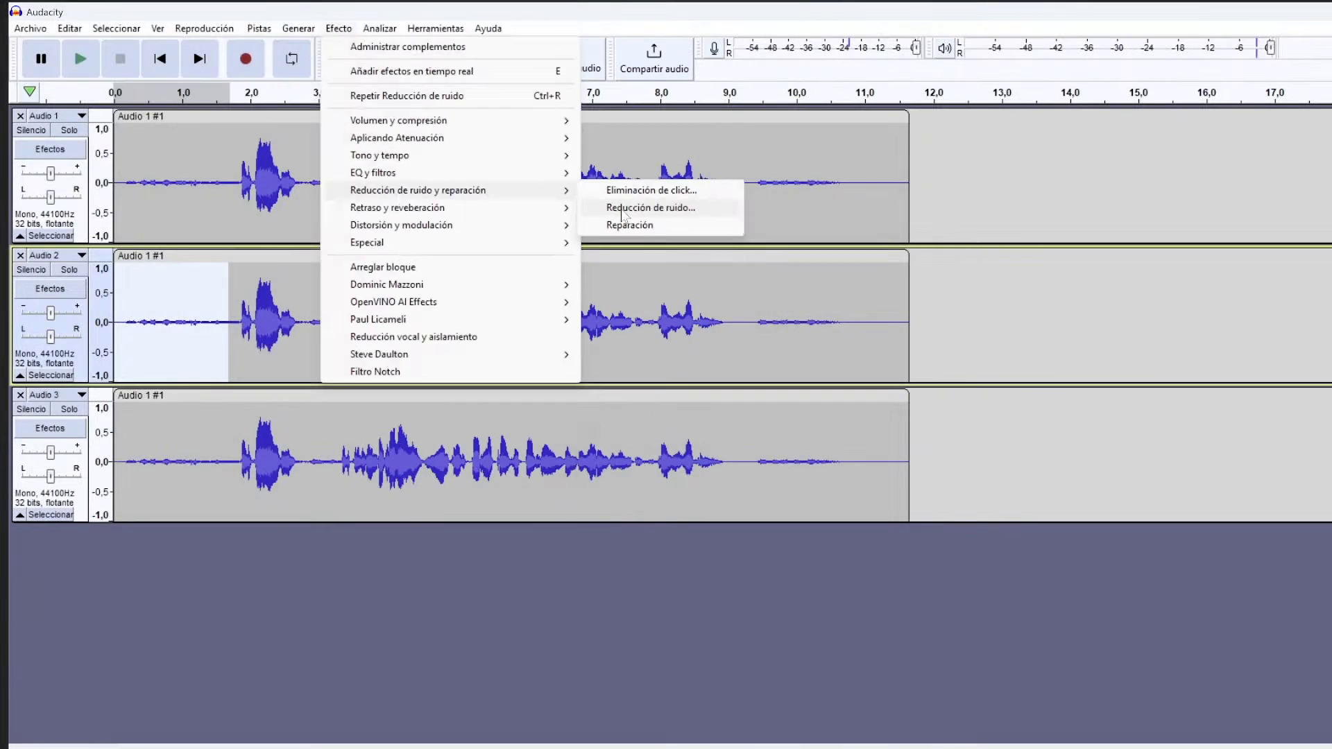
{"action": "left_click", "coordinate": [622, 208]}
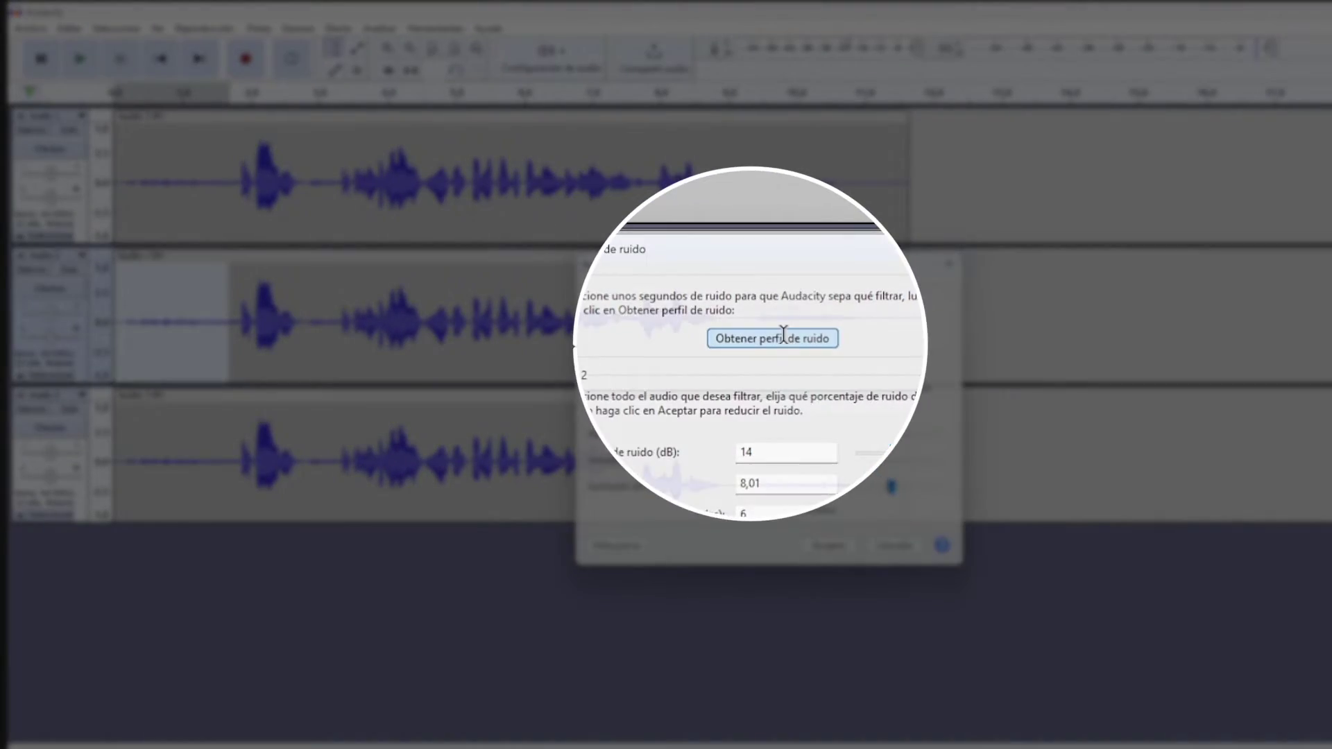
{"action": "left_click", "coordinate": [771, 338]}
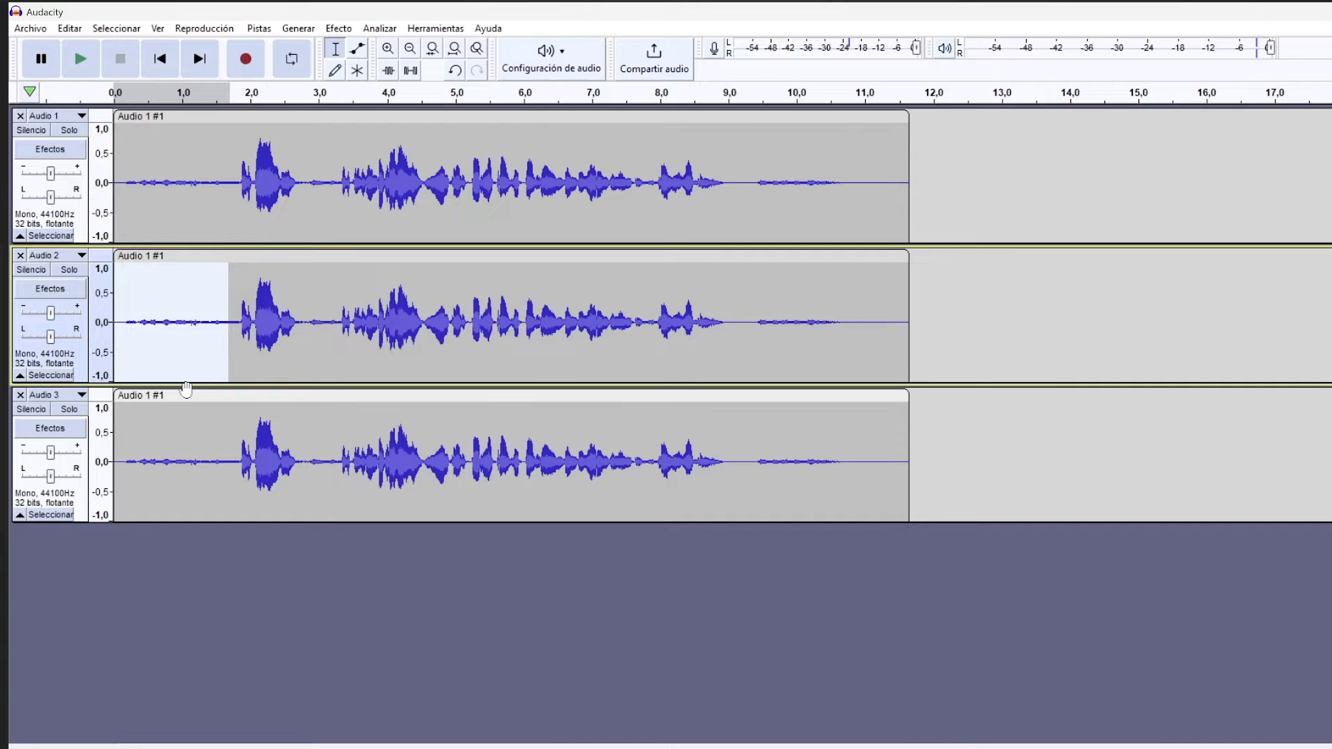
Select the entire Audio 2 clip and make its track slightly taller.
{"action": "left_click_drag", "start_coordinate": [184, 383], "coordinate": [90, 489]}
{"action": "left_click", "coordinate": [59, 409]}
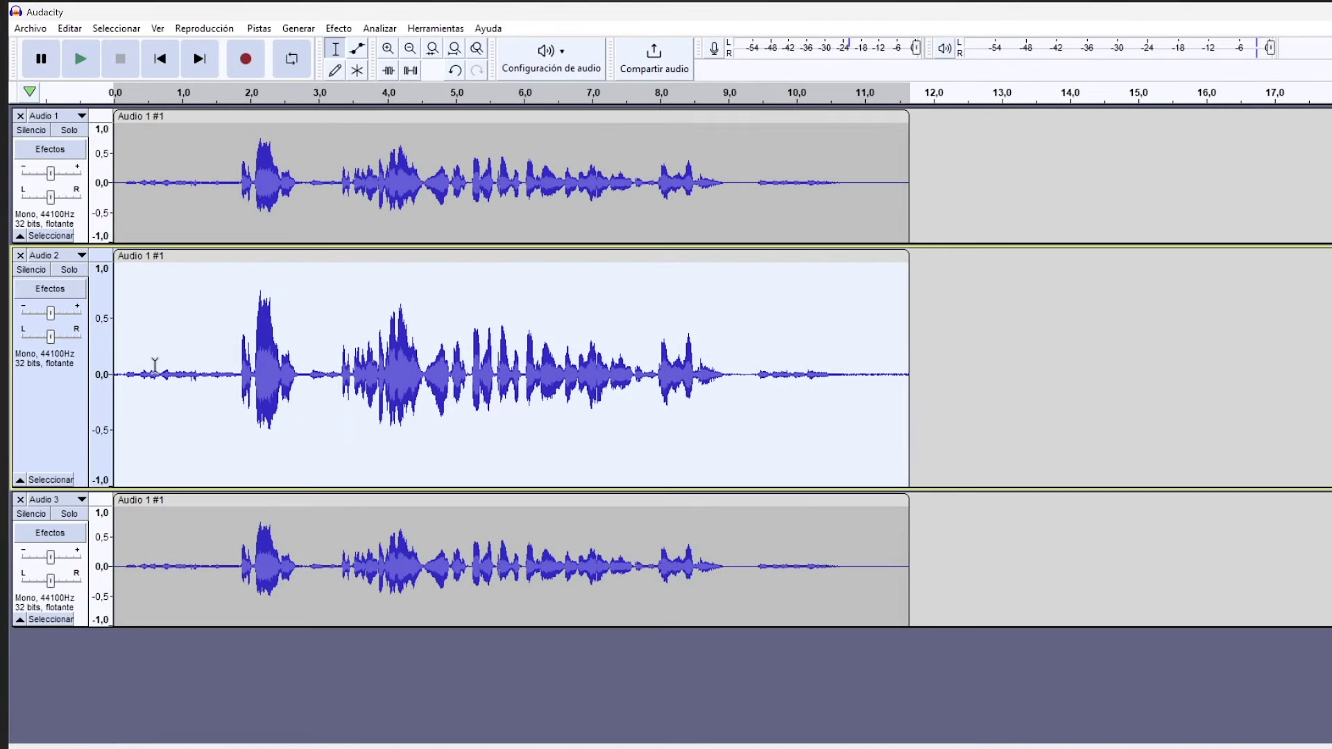
{"action": "left_click", "coordinate": [154, 368]}
{"action": "left_click", "coordinate": [202, 256]}
{"action": "left_click_drag", "start_coordinate": [356, 489], "coordinate": [337, 392]}
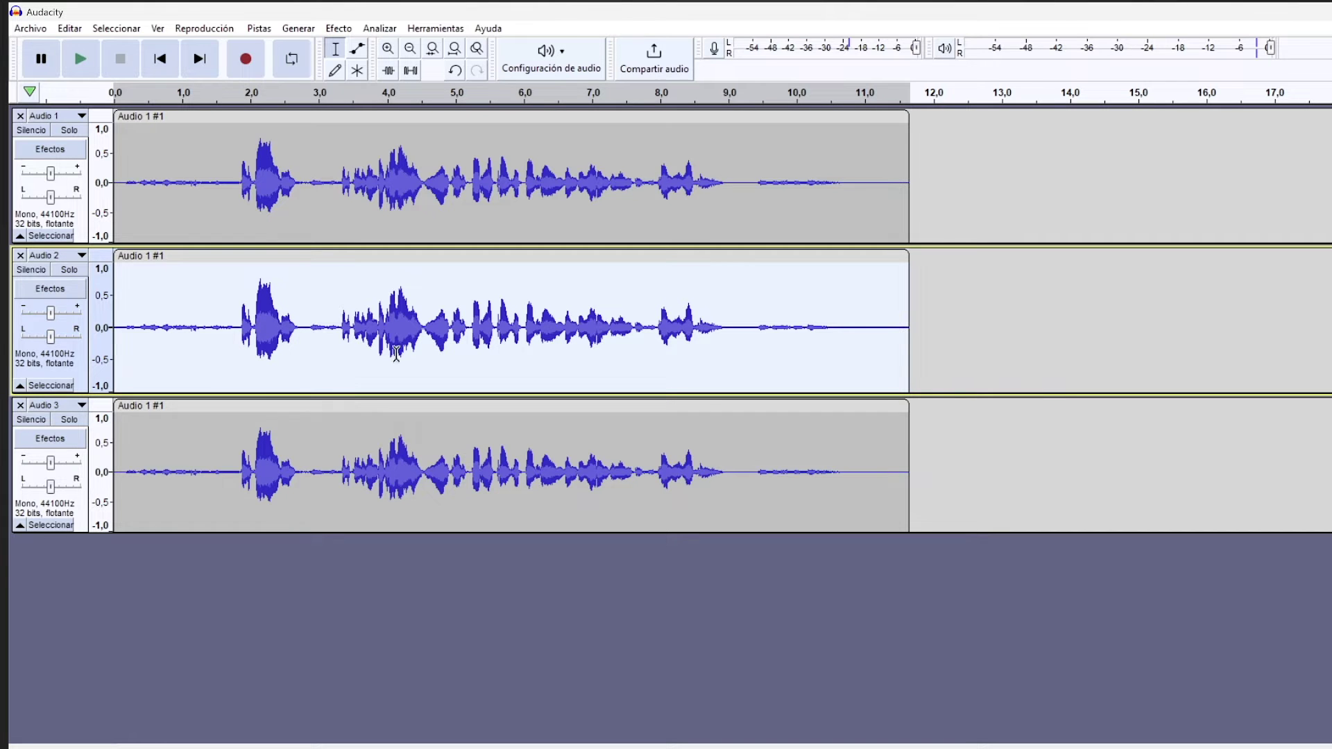
Apply Noise Reduction to the Audio 2 clip with 14 dB reduction, sensitivity 8,01, 6 smoothing bands and the Reducir option.
{"action": "left_click", "coordinate": [333, 29]}
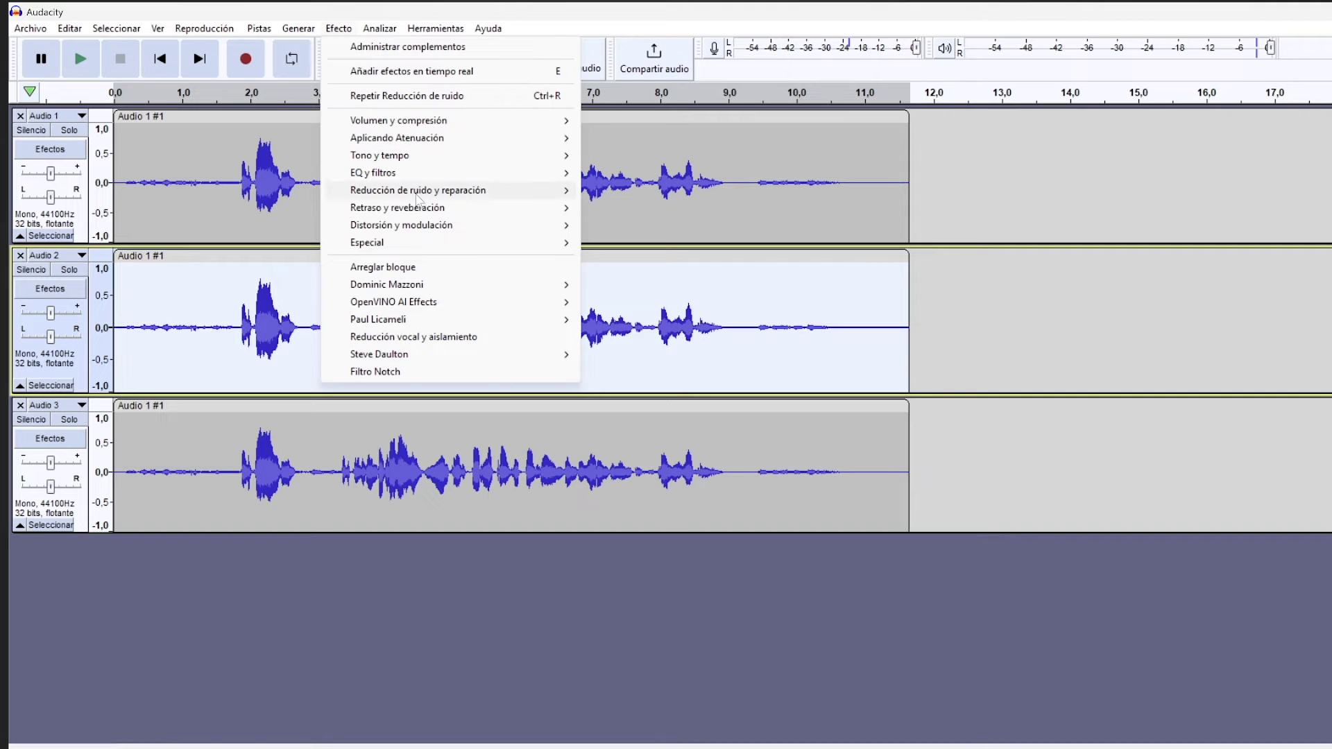
{"action": "mouse_move", "coordinate": [461, 192]}
{"action": "left_click", "coordinate": [651, 207]}
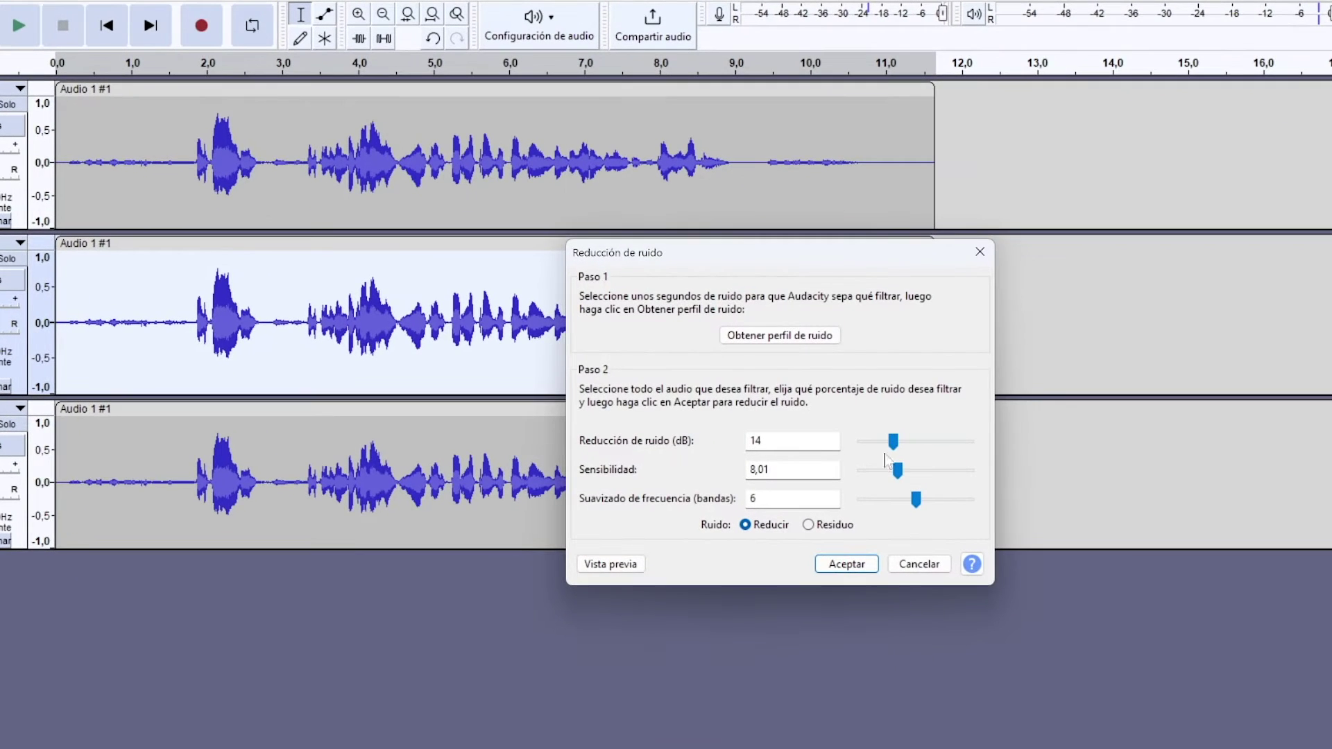
{"action": "left_click", "coordinate": [846, 563]}
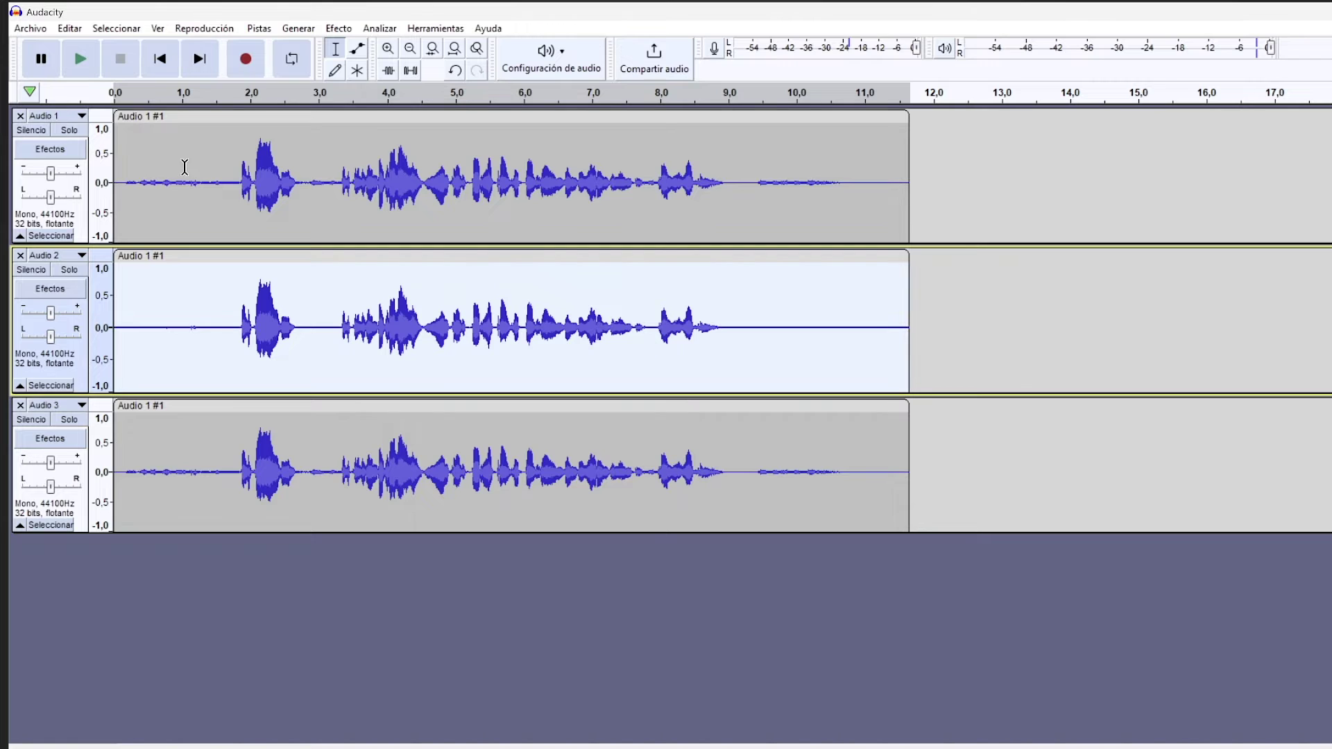
Play Audio 1 and Audio 2 each in solo to compare the original with the noise-reduced version.
{"action": "left_click", "coordinate": [68, 130]}
{"action": "left_click", "coordinate": [80, 59]}
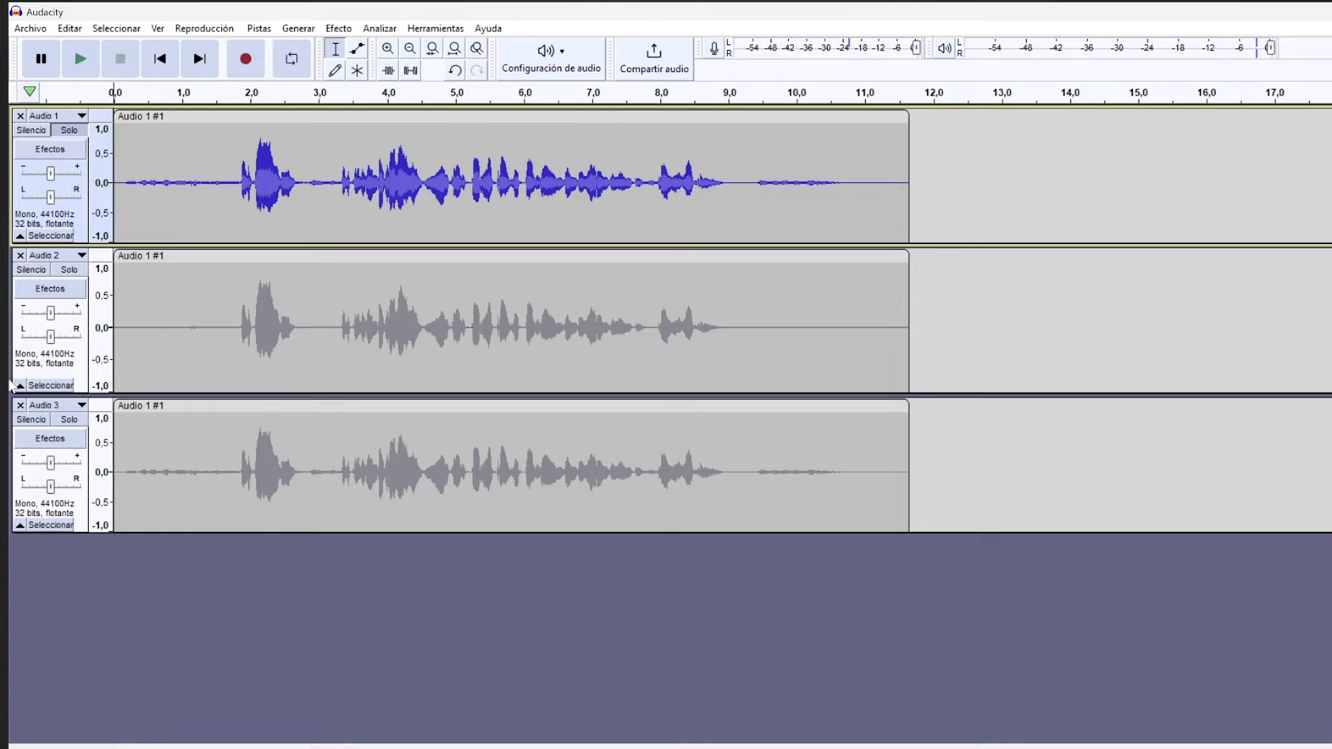
{"action": "left_click", "coordinate": [68, 269]}
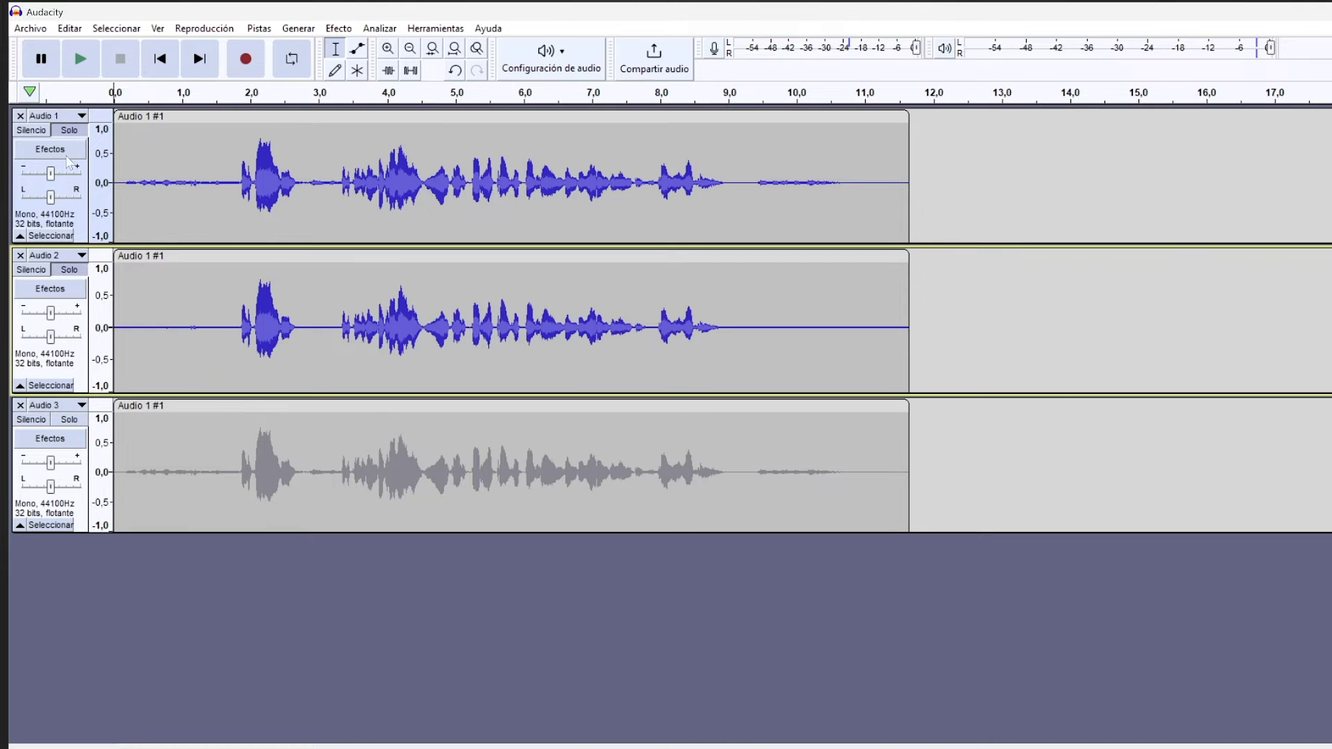
{"action": "left_click", "coordinate": [79, 59]}
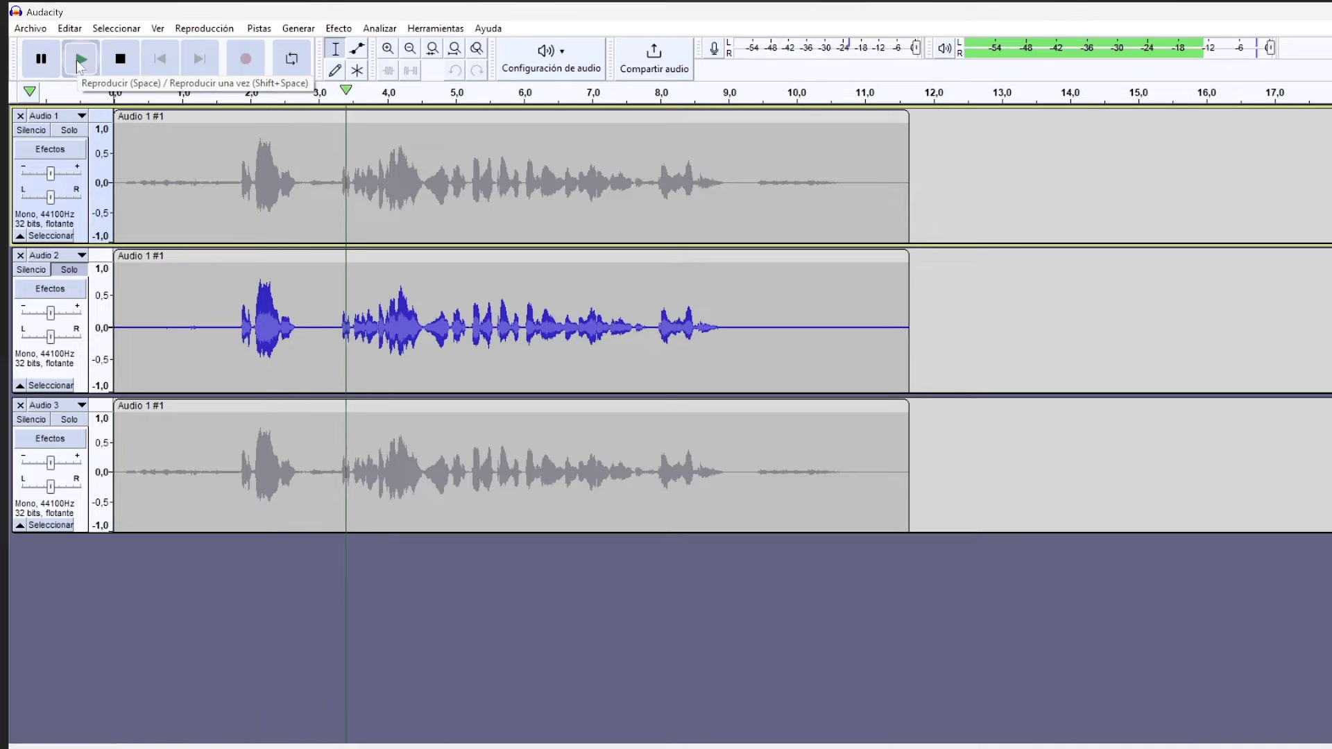
Review the Noise Reduction settings for the whole Audio 2 clip and close them without applying.
{"action": "left_click", "coordinate": [190, 261]}
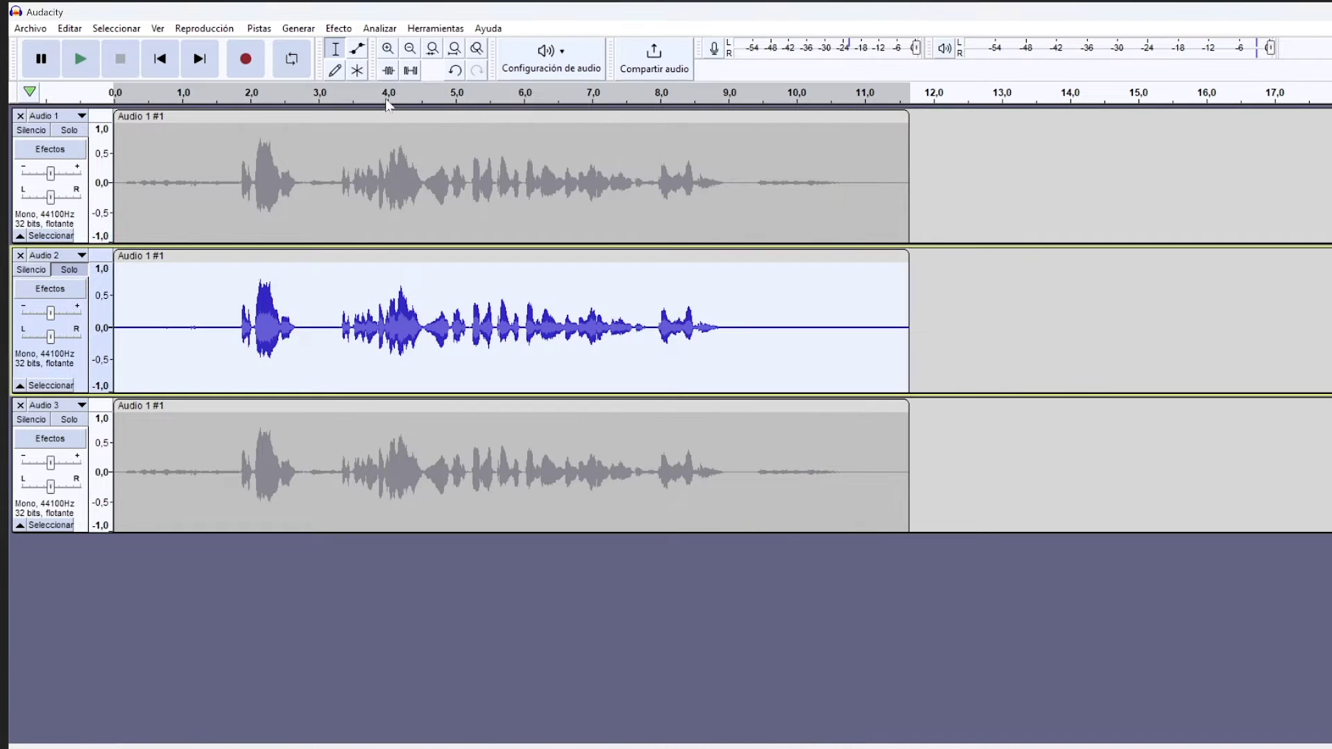
{"action": "left_click", "coordinate": [355, 30]}
{"action": "mouse_move", "coordinate": [415, 191]}
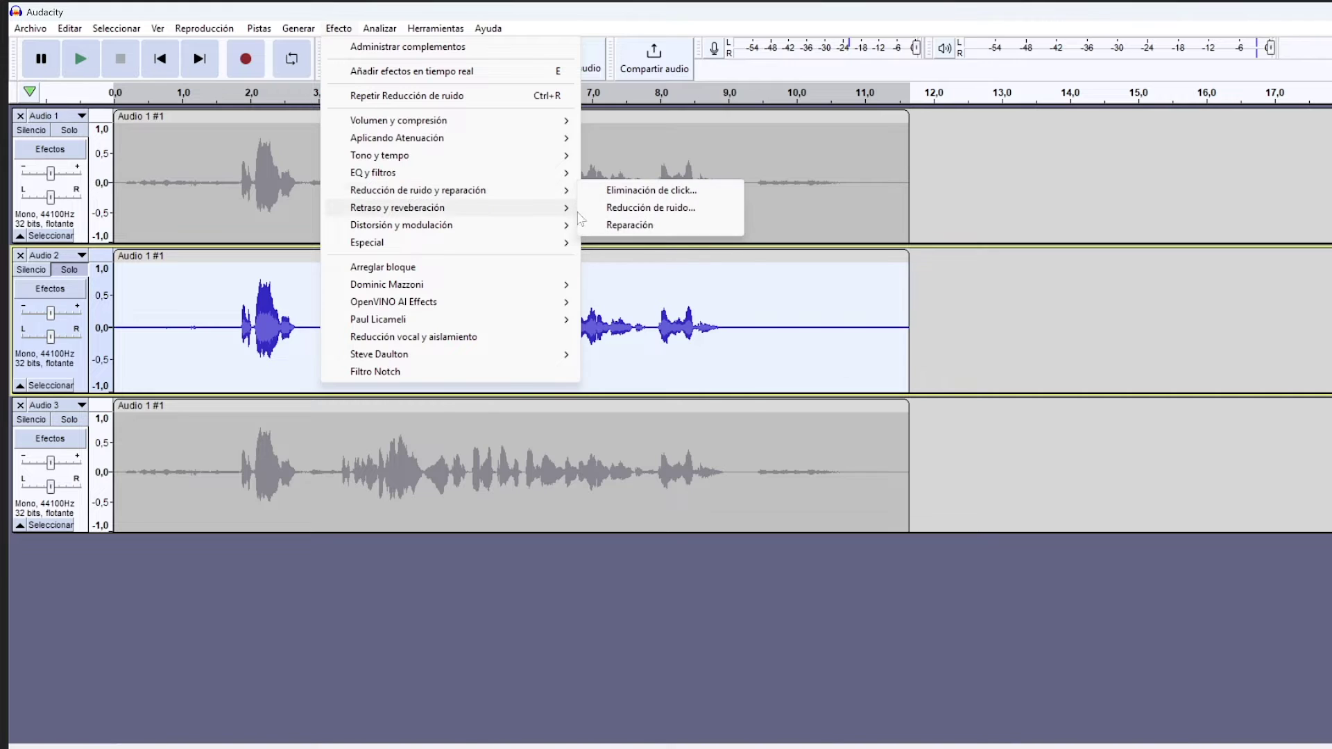
{"action": "left_click", "coordinate": [631, 208]}
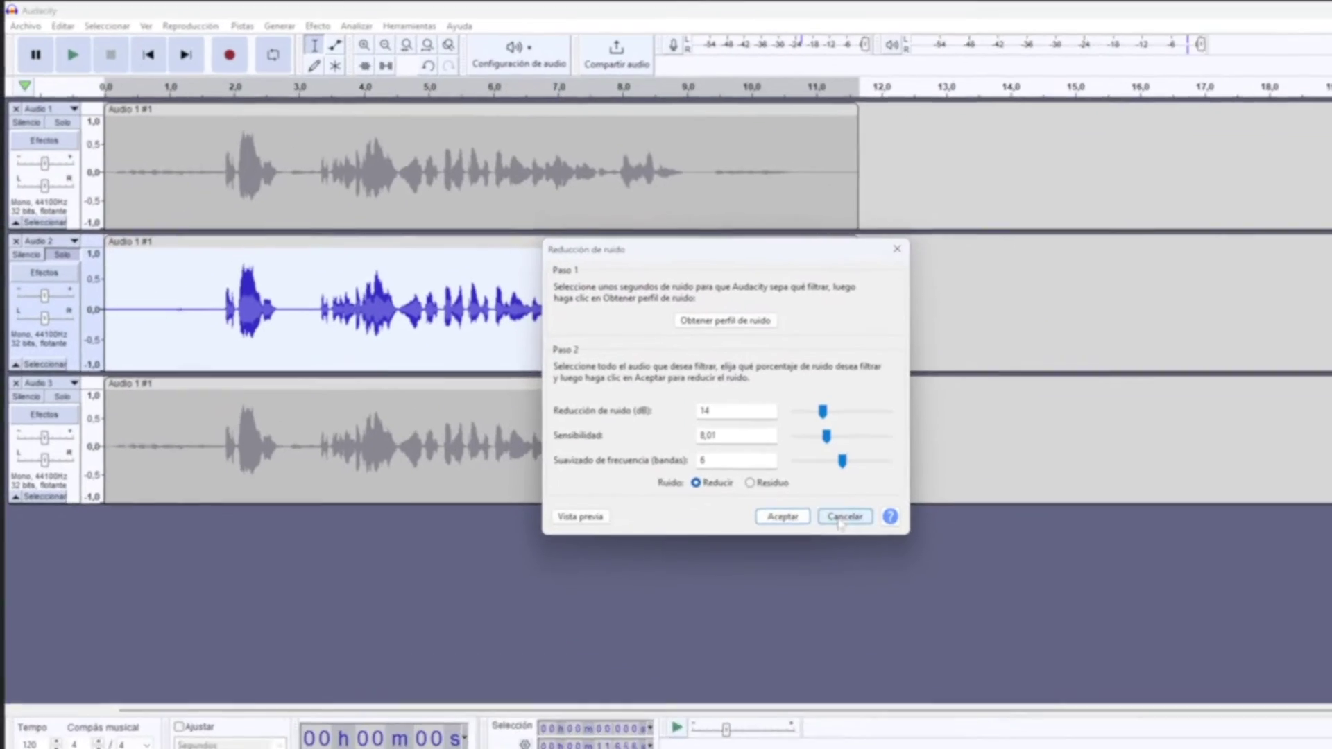
{"action": "left_click", "coordinate": [840, 517]}
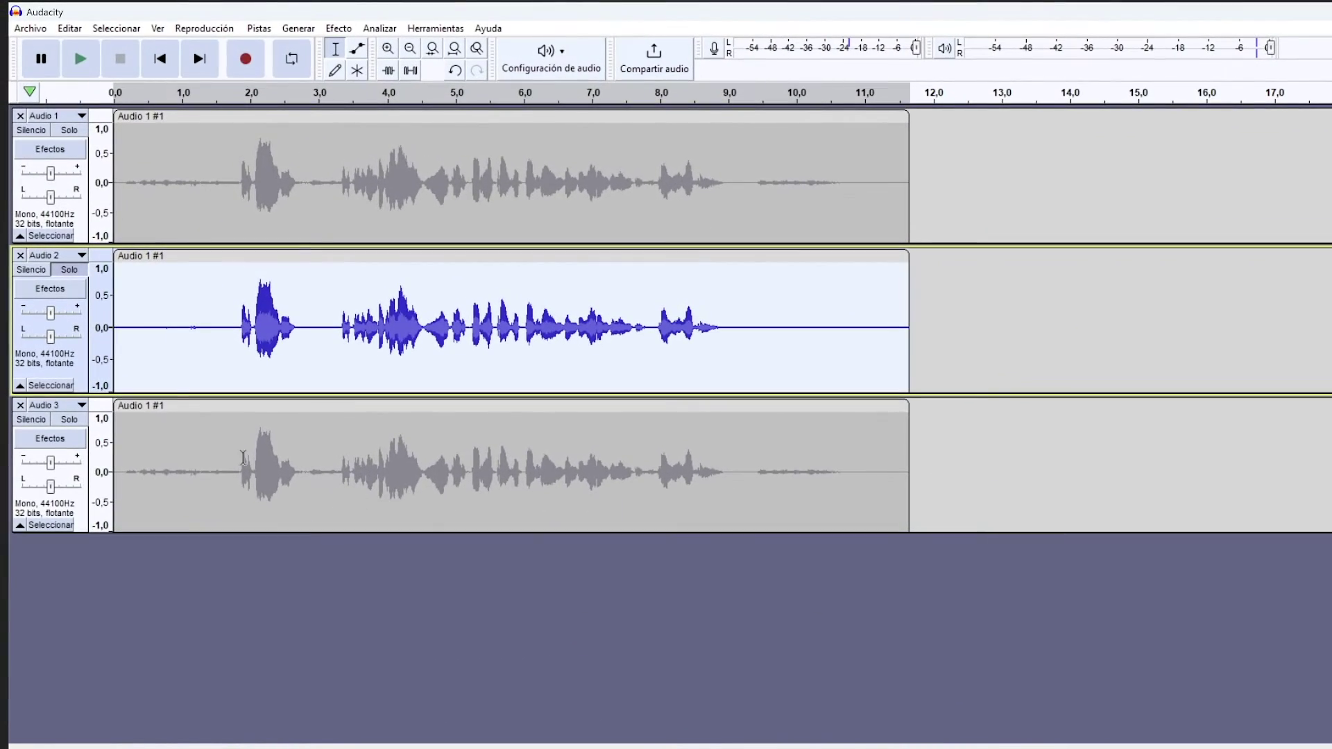
Apply OpenVINO Noise Suppression to the entire Audio 3 clip, using the CPU inference device and the noise-suppression-denseunet-ll-0001 model.
{"action": "left_click", "coordinate": [188, 408]}
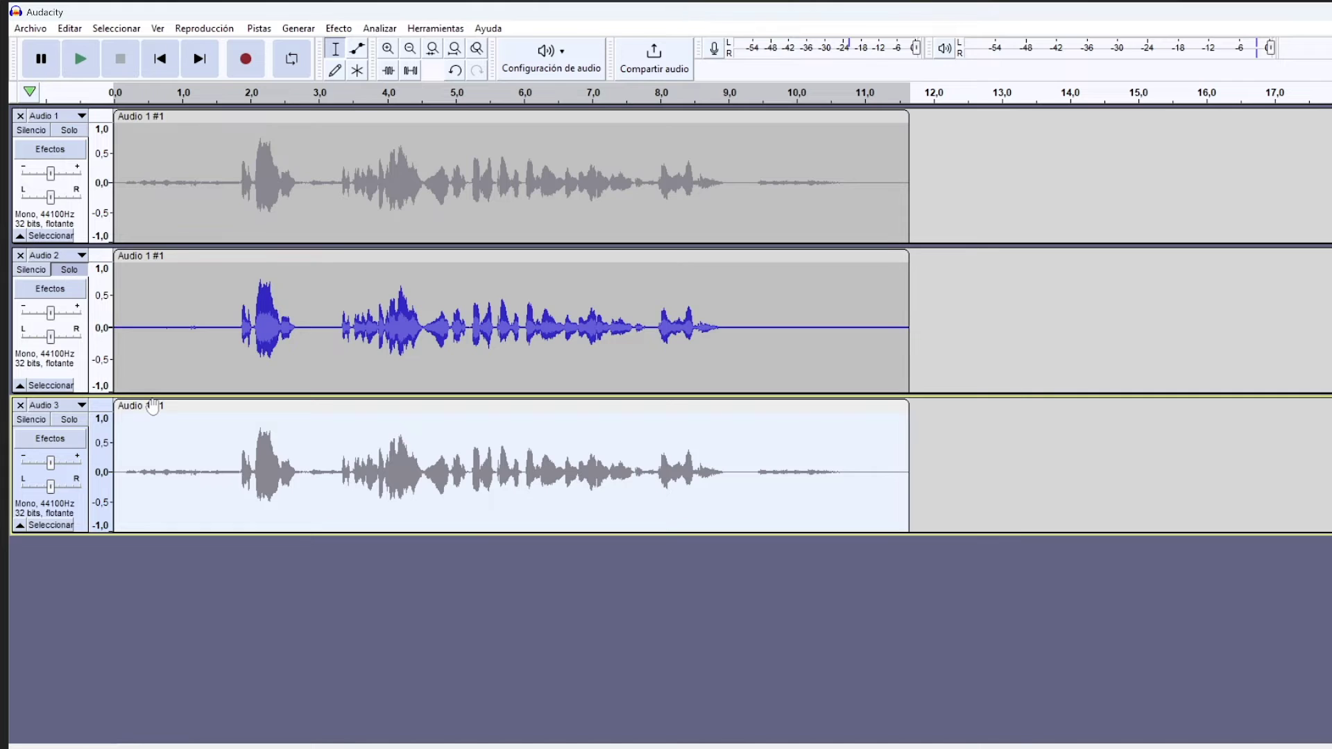
{"action": "left_click", "coordinate": [339, 28]}
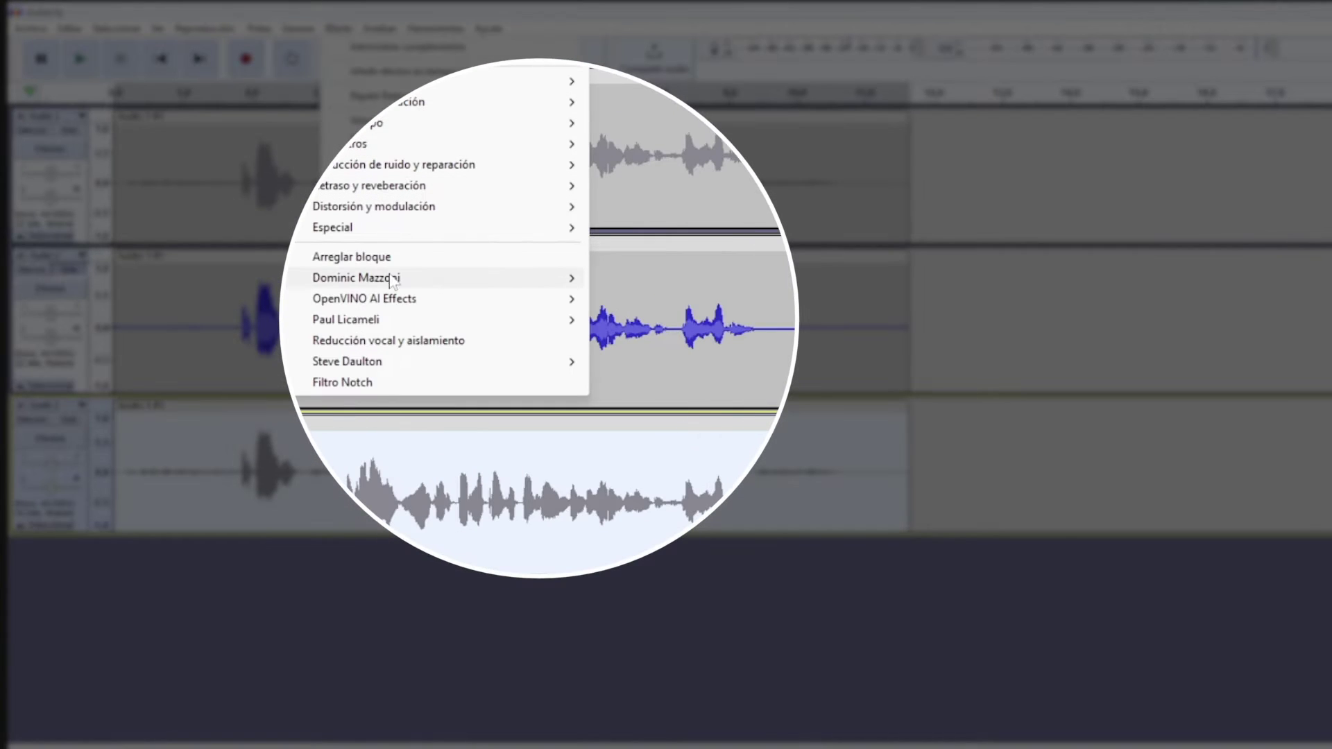
{"action": "mouse_move", "coordinate": [394, 303]}
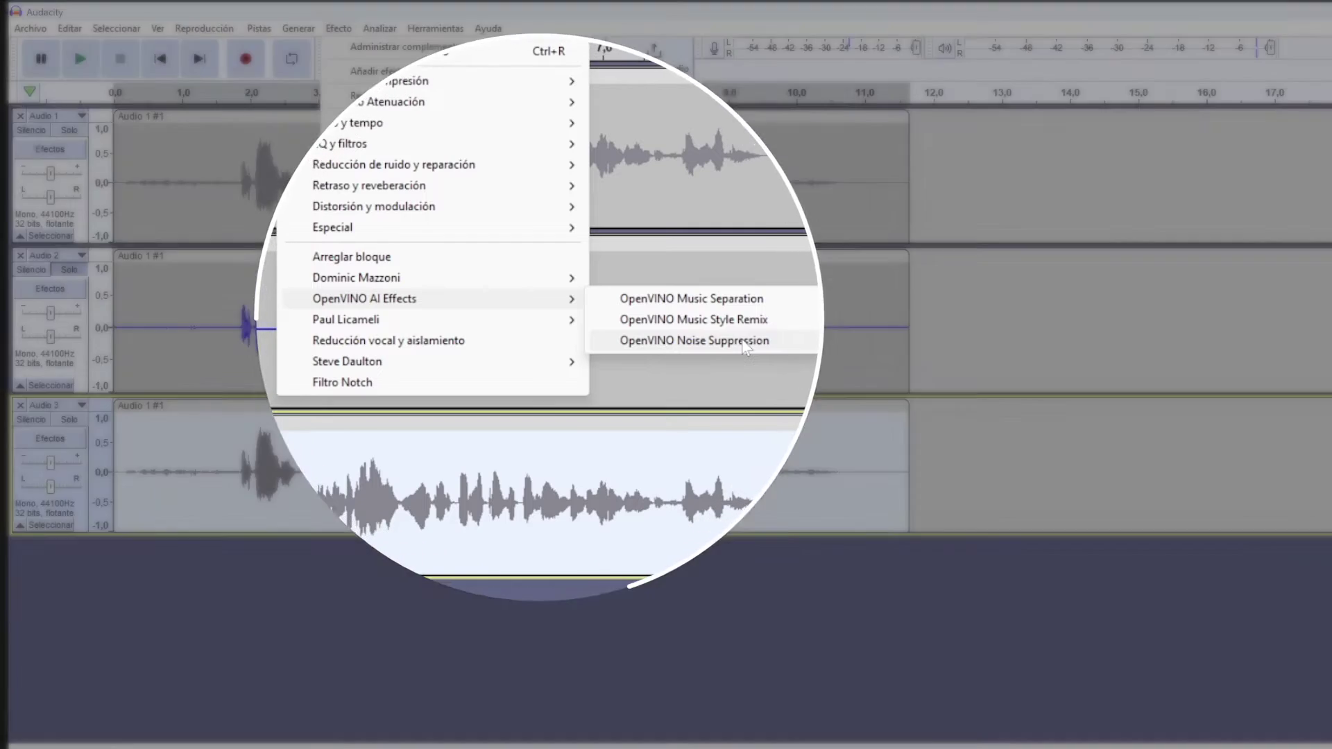
{"action": "left_click", "coordinate": [708, 338]}
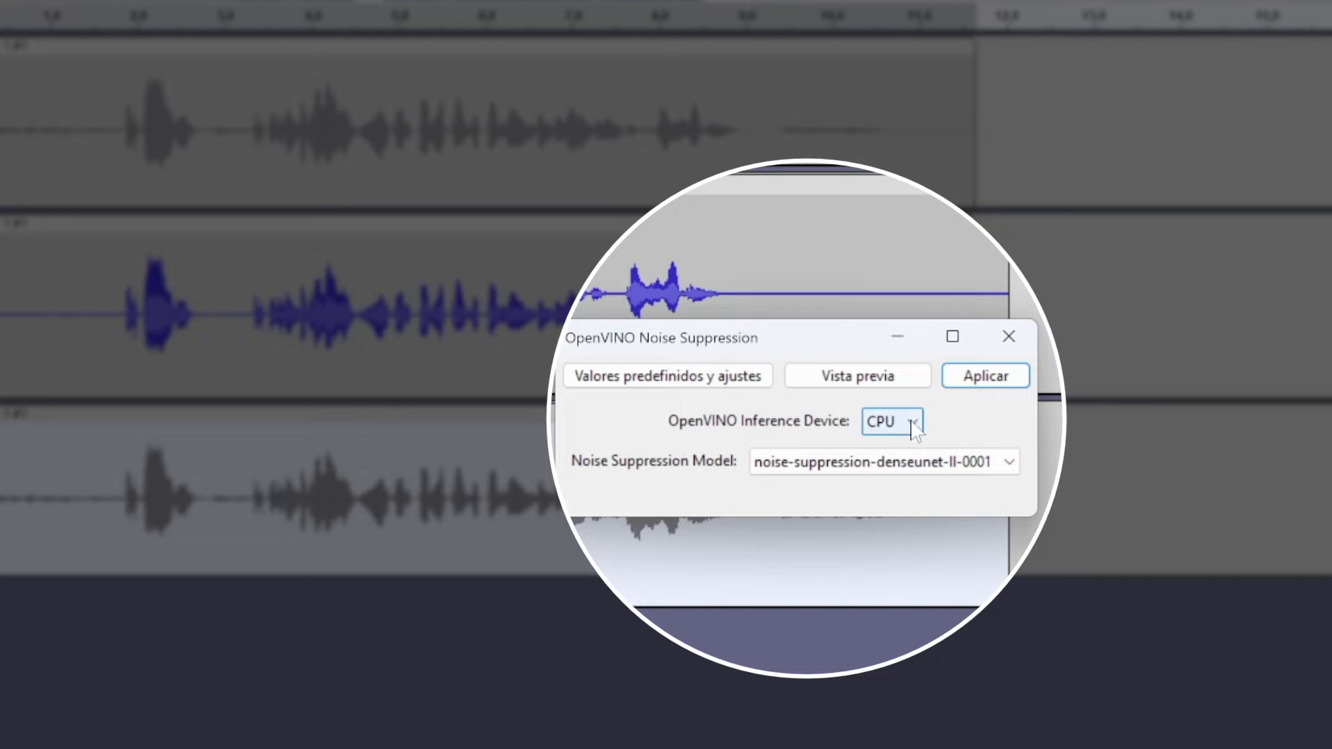
{"action": "left_click", "coordinate": [890, 421]}
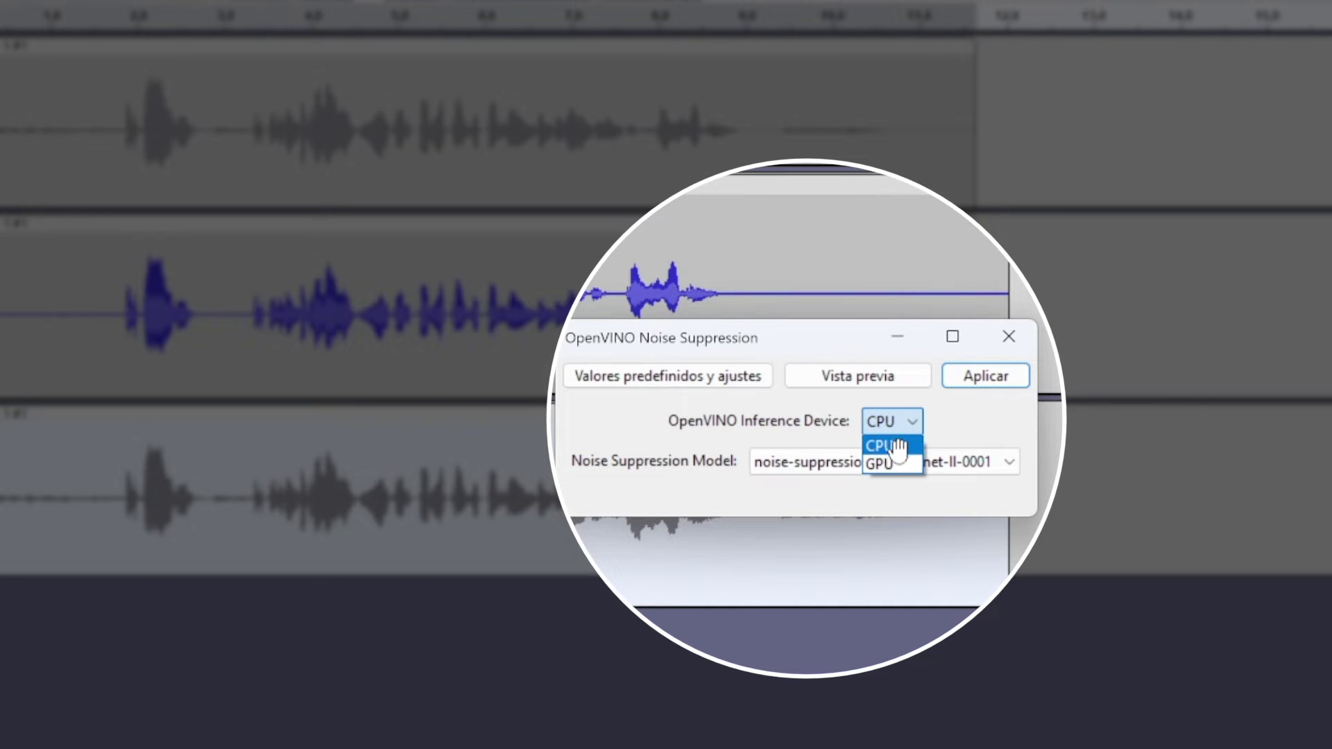
{"action": "left_click", "coordinate": [935, 422]}
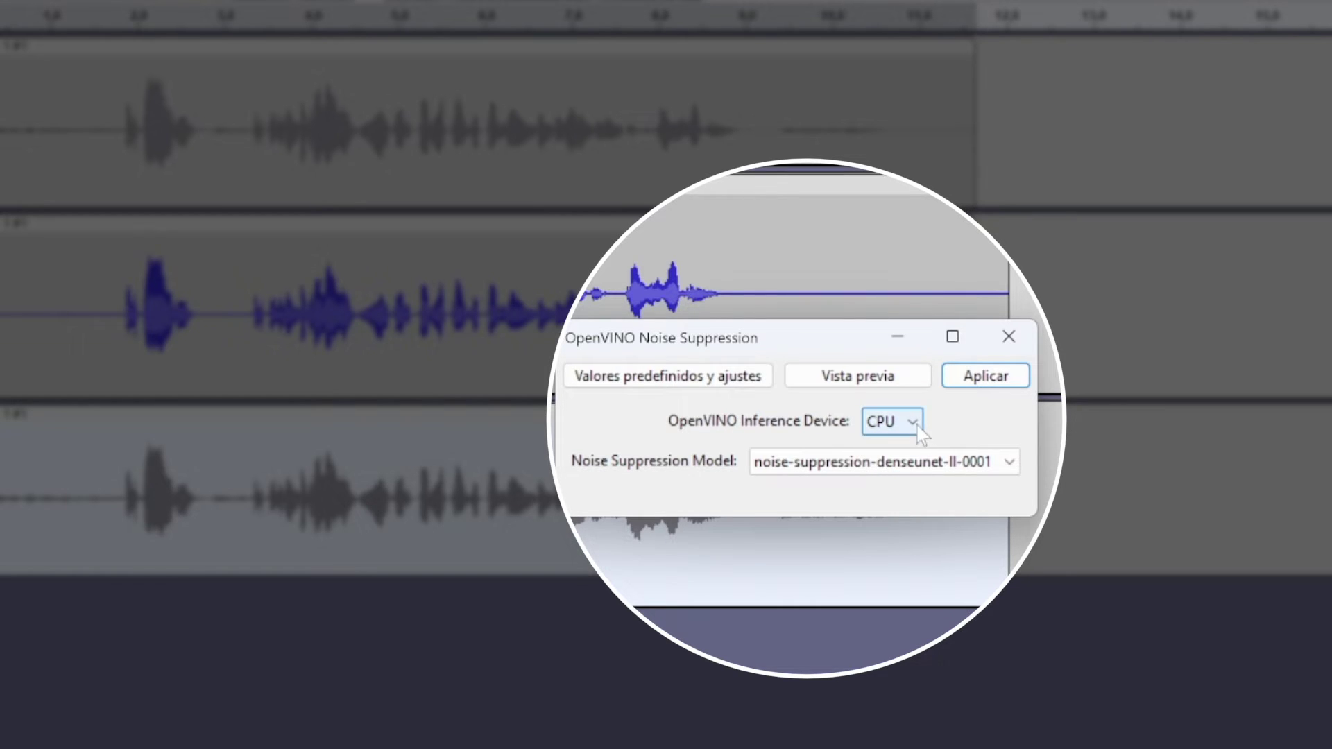
{"action": "left_click", "coordinate": [917, 424]}
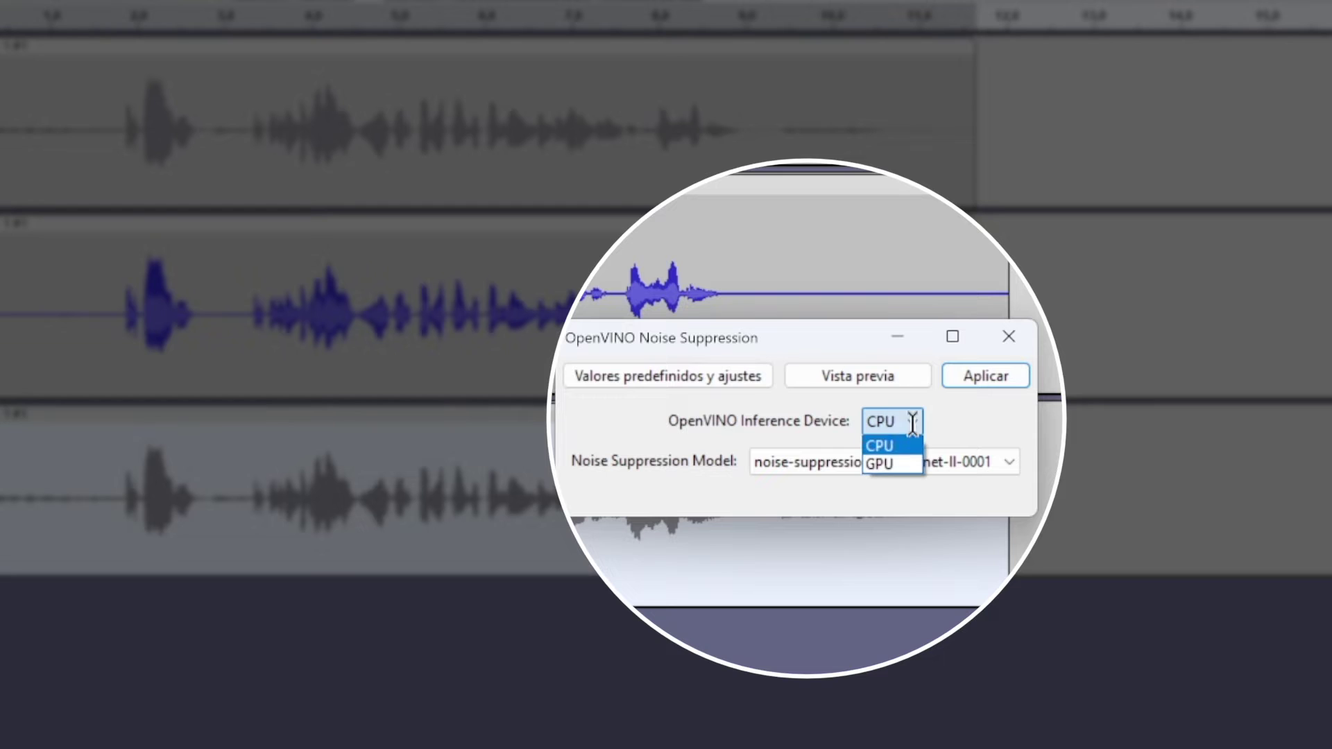
{"action": "left_click", "coordinate": [881, 446]}
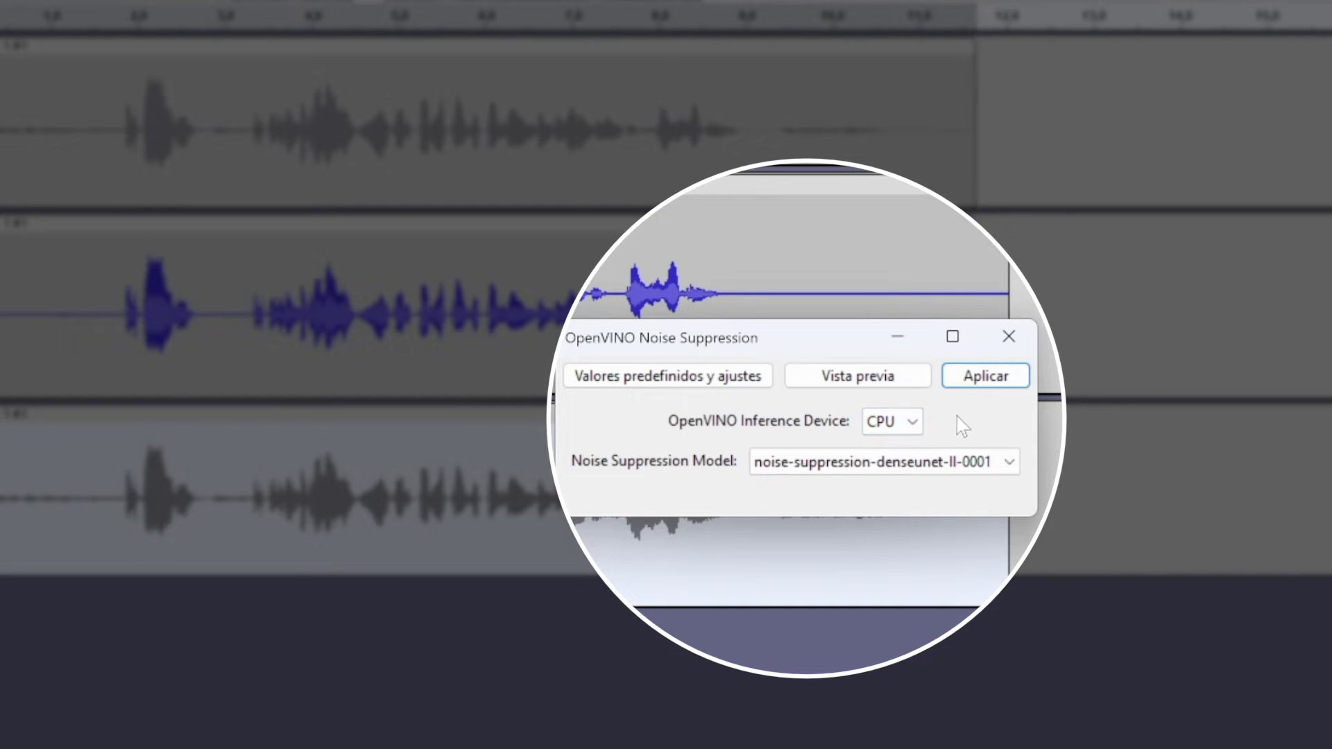
{"action": "left_click", "coordinate": [960, 462]}
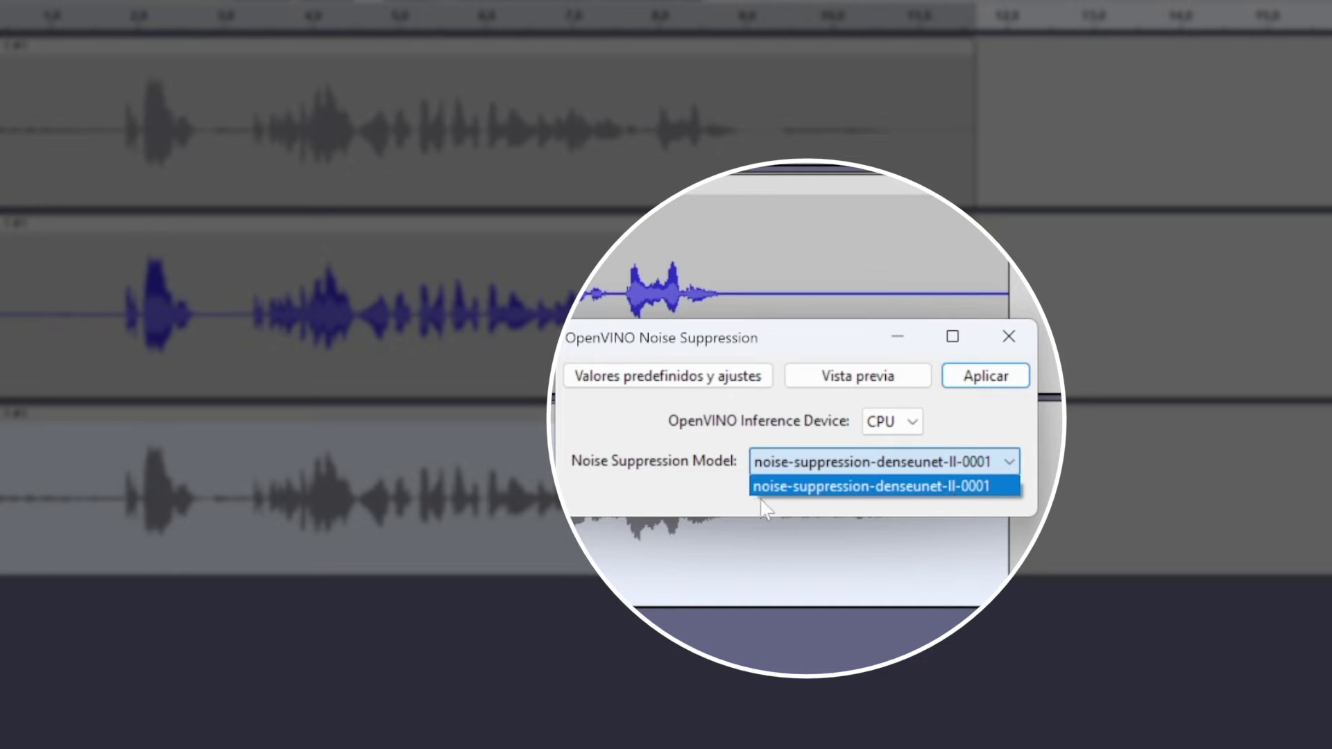
{"action": "left_click", "coordinate": [726, 491]}
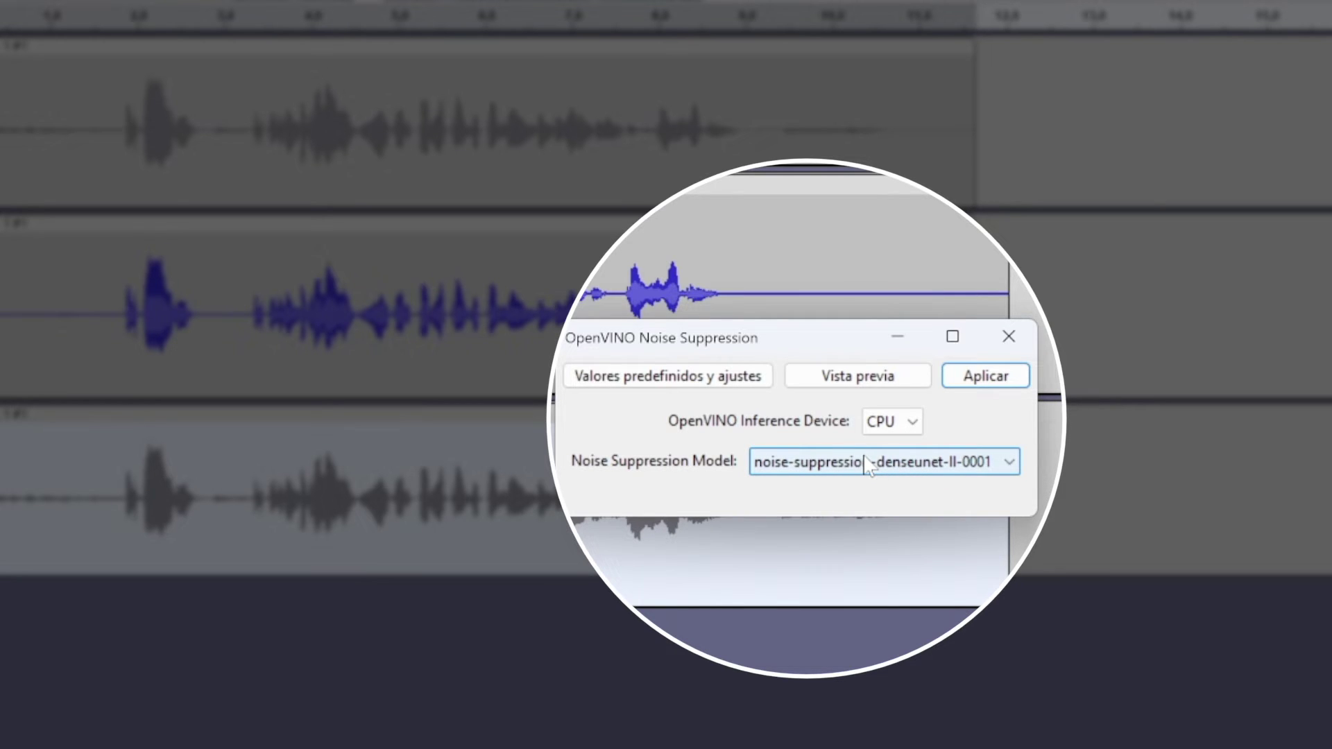
{"action": "left_click", "coordinate": [986, 376]}
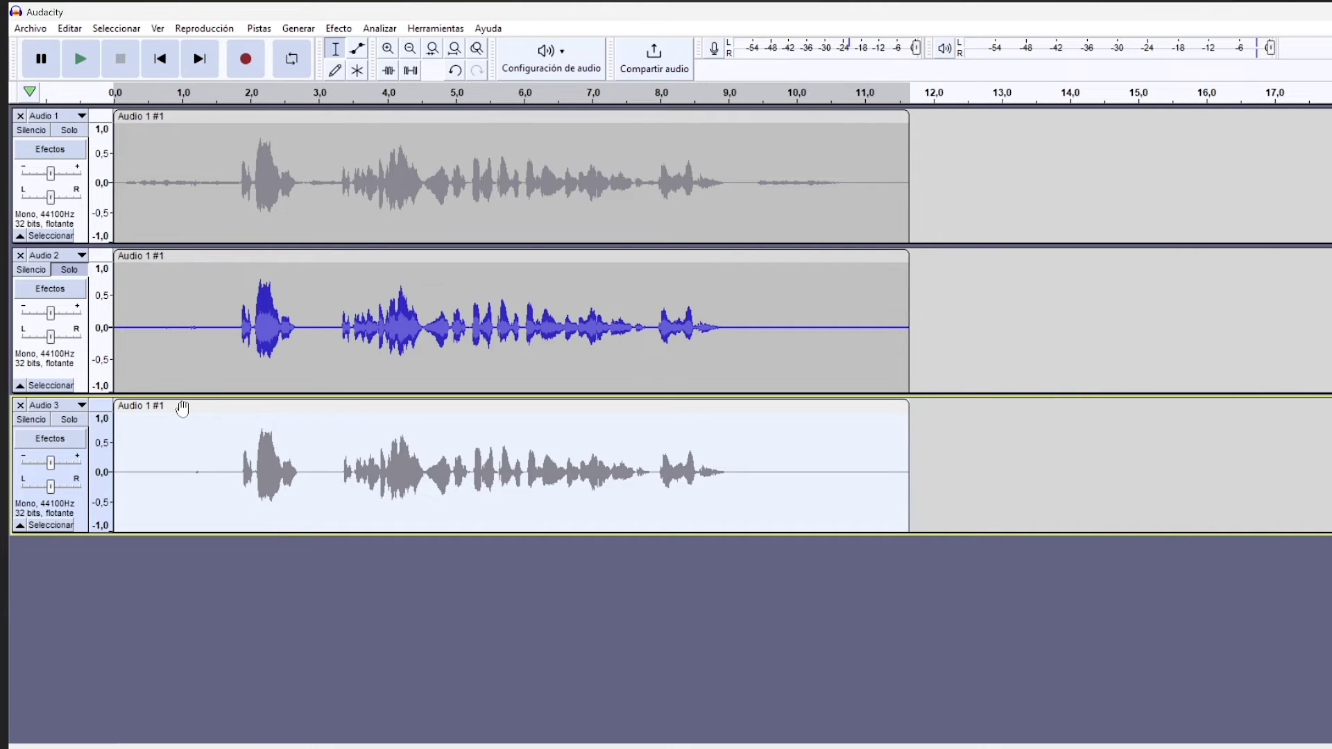
Compare the background noise at the start of Audio 1, Audio 2 and Audio 3 by marking the opening section before the speech.
{"action": "left_click", "coordinate": [190, 482]}
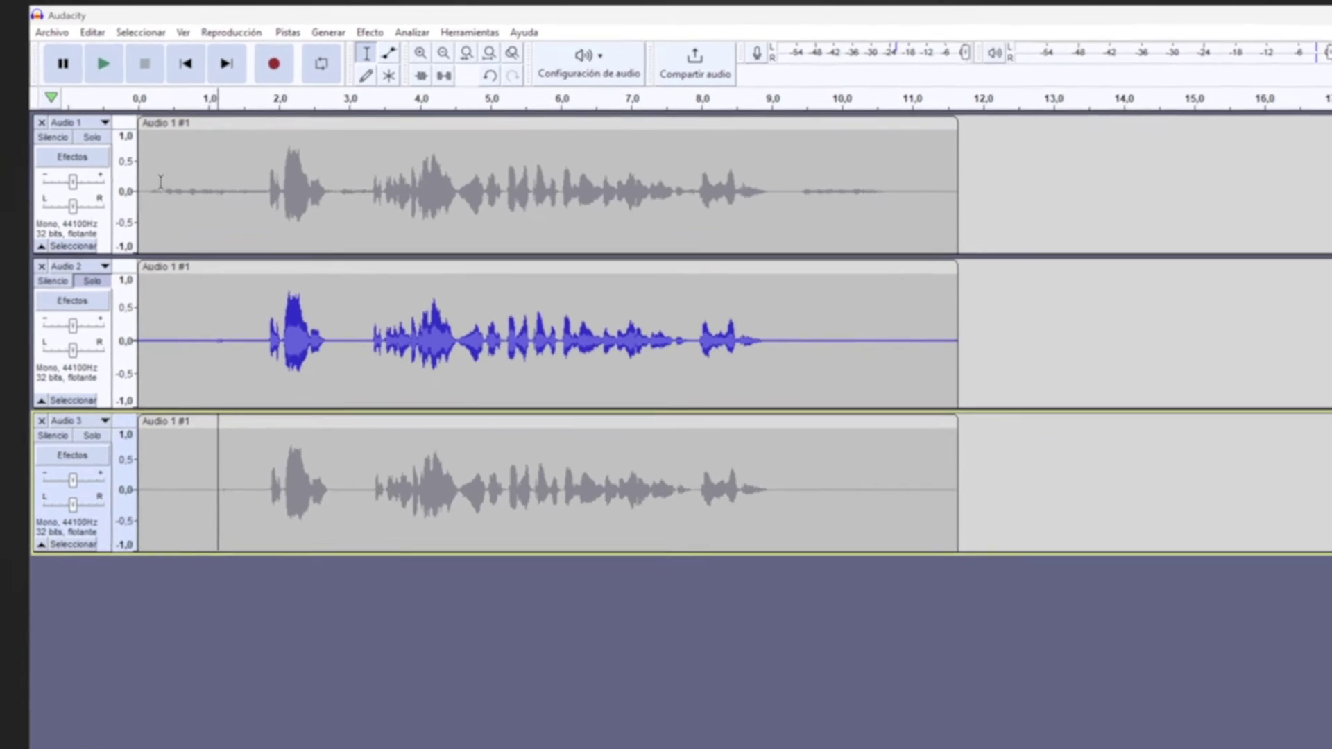
{"action": "left_click", "coordinate": [157, 208]}
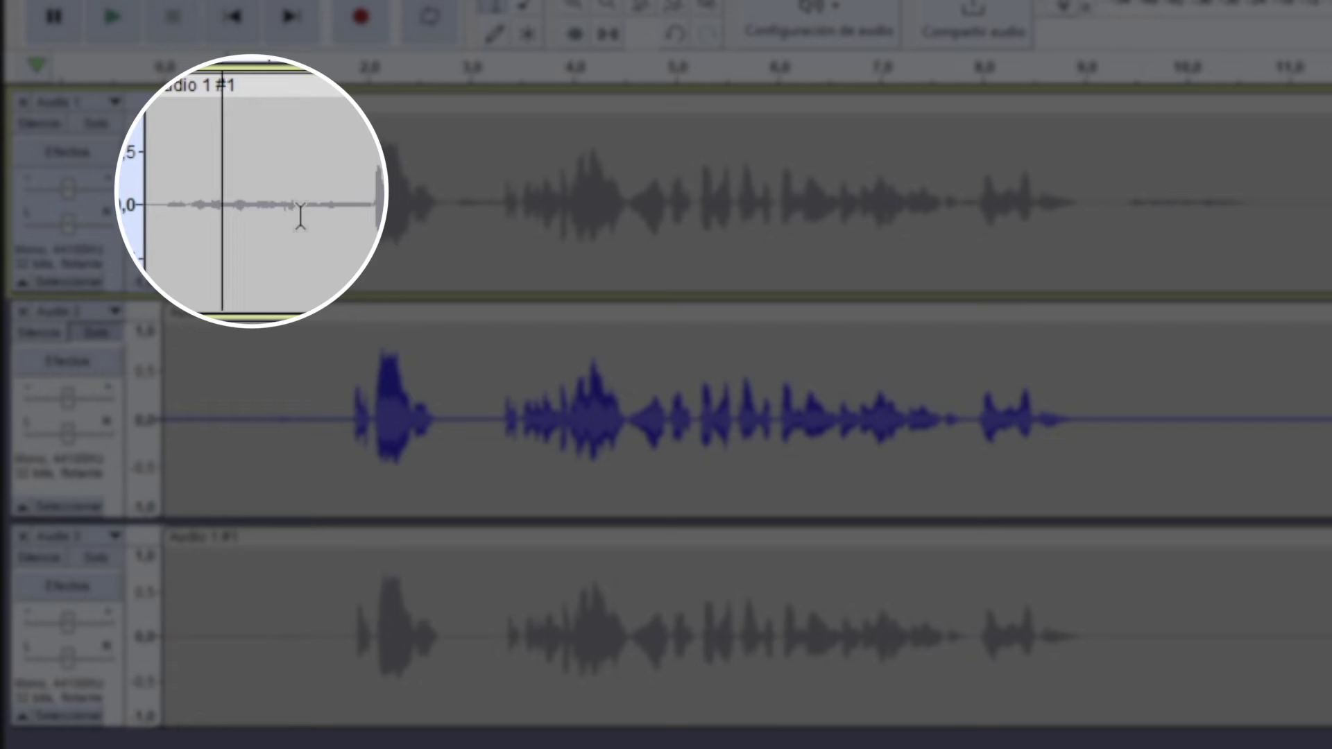
{"action": "left_click_drag", "start_coordinate": [287, 211], "coordinate": [158, 210]}
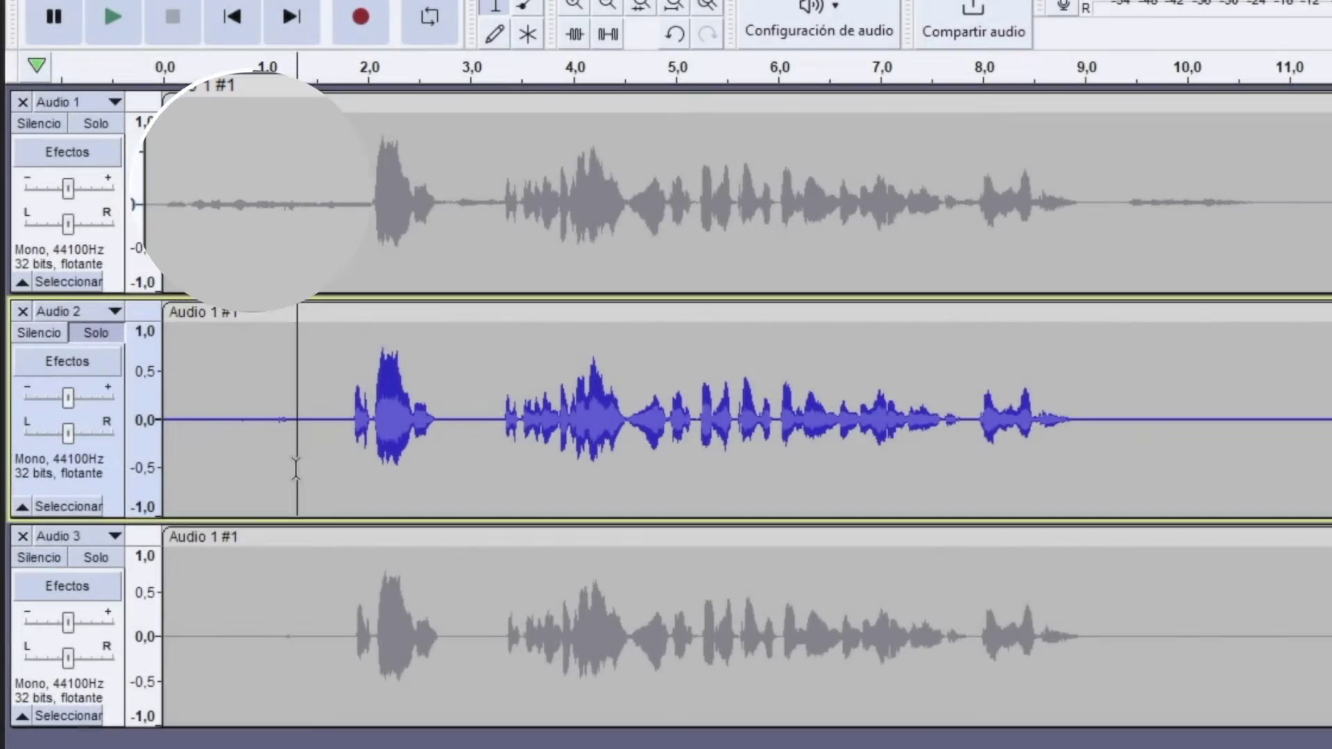
{"action": "left_click_drag", "start_coordinate": [297, 444], "coordinate": [158, 444]}
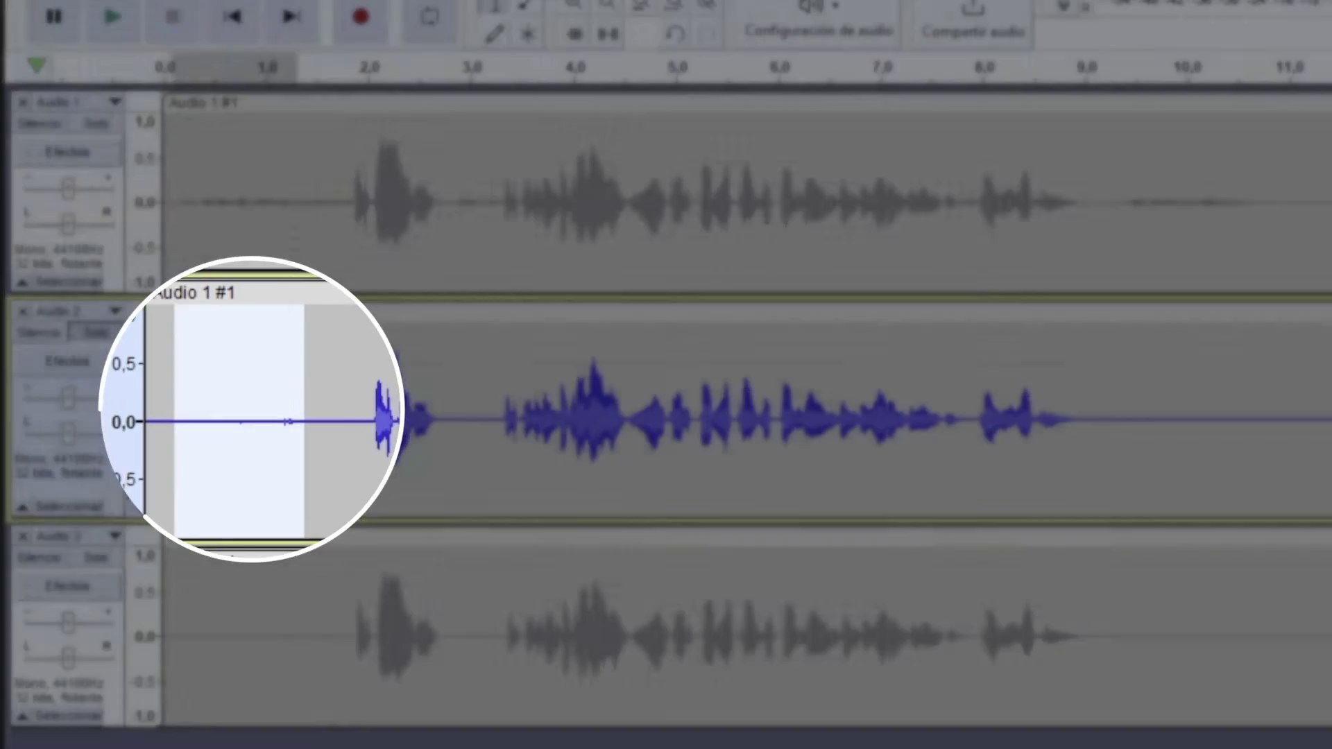
{"action": "left_click_drag", "start_coordinate": [307, 652], "coordinate": [158, 654]}
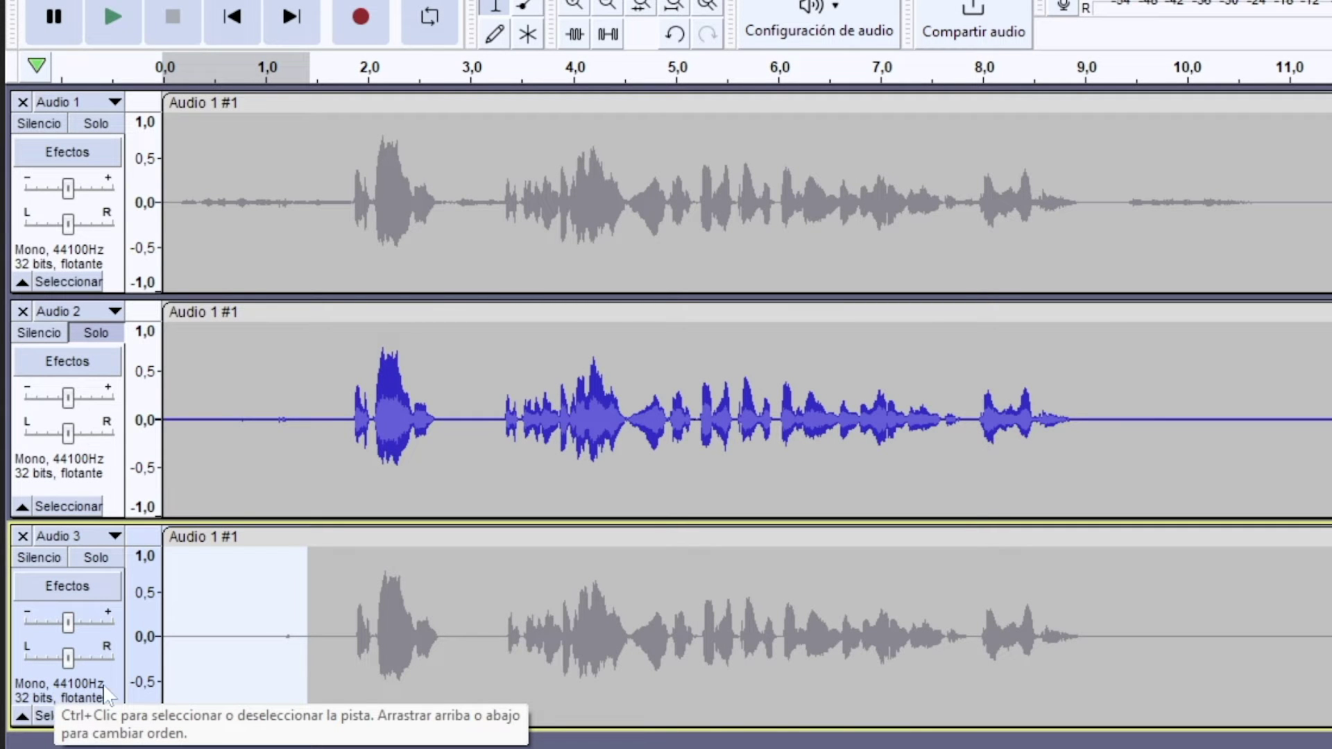
{"action": "left_click", "coordinate": [200, 614]}
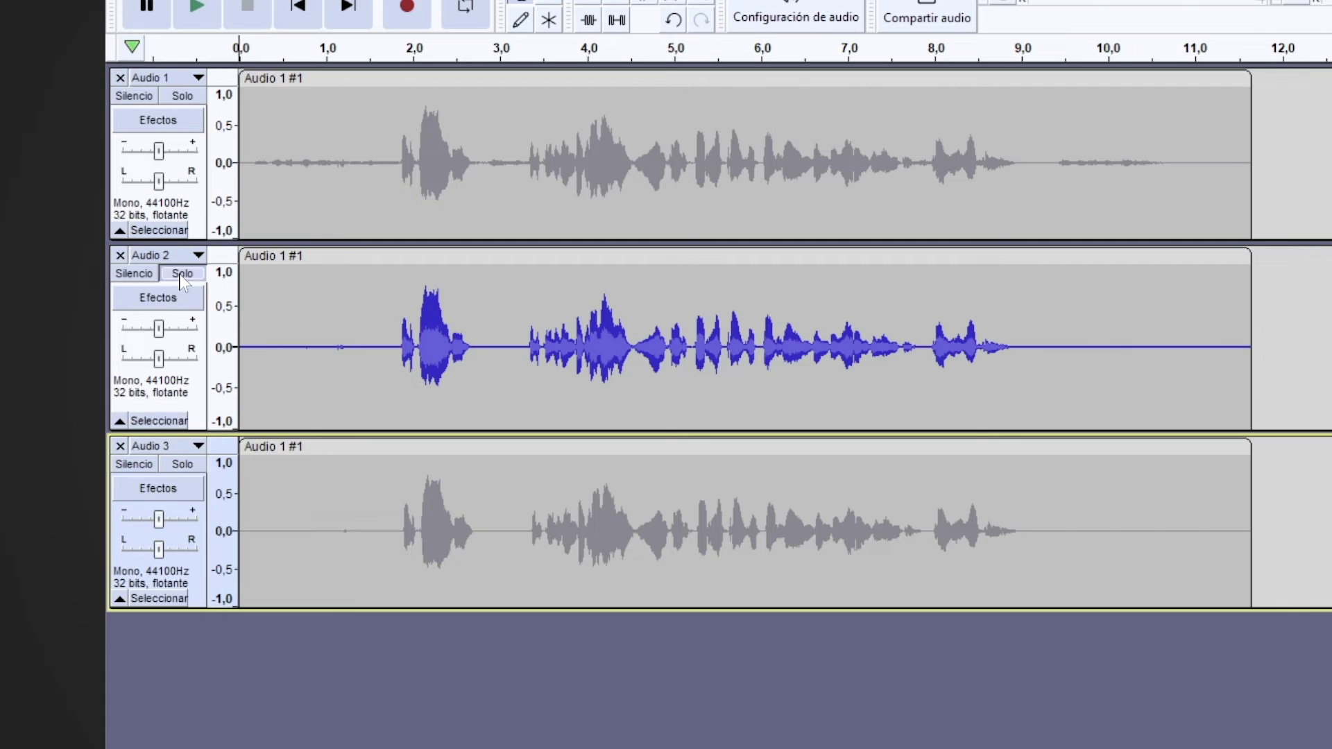
Play Audio 2 in solo to listen to the classic noise reduction, and stop playback.
{"action": "left_click", "coordinate": [183, 312]}
{"action": "left_click", "coordinate": [198, 8]}
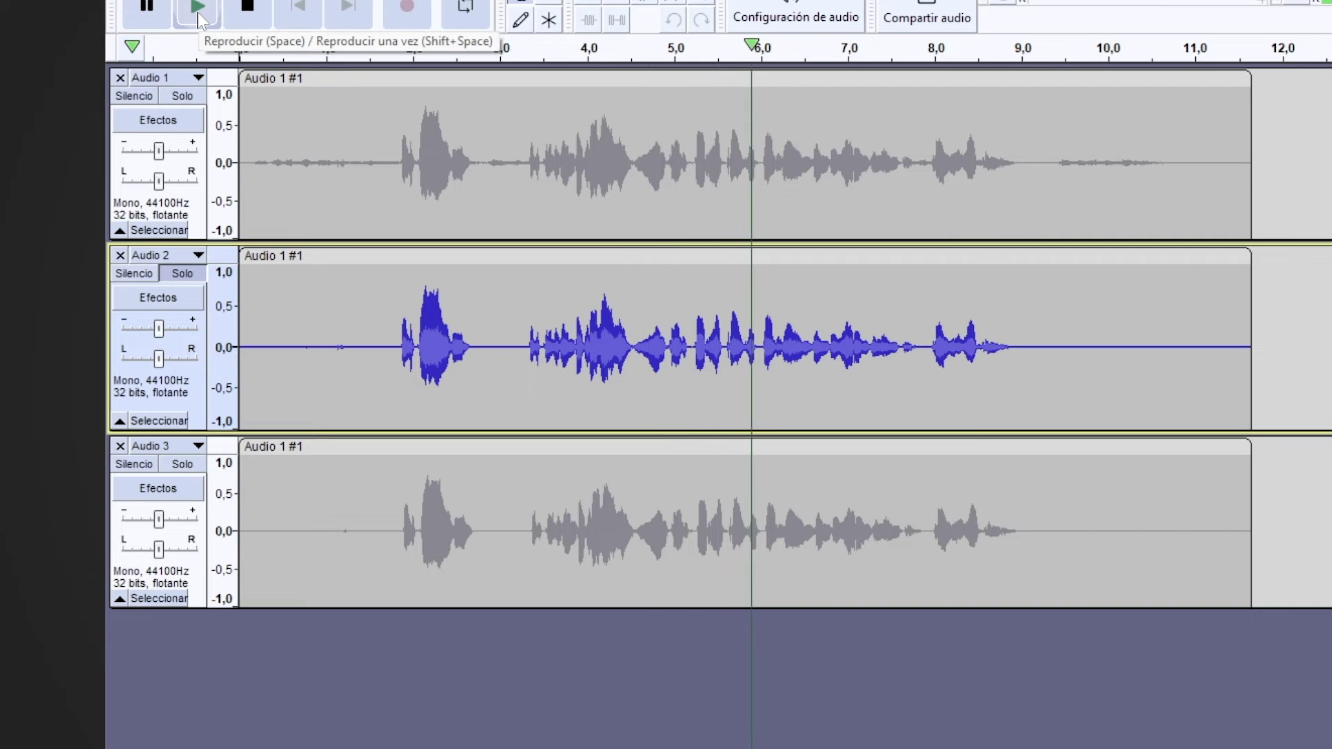
{"action": "left_click", "coordinate": [247, 9]}
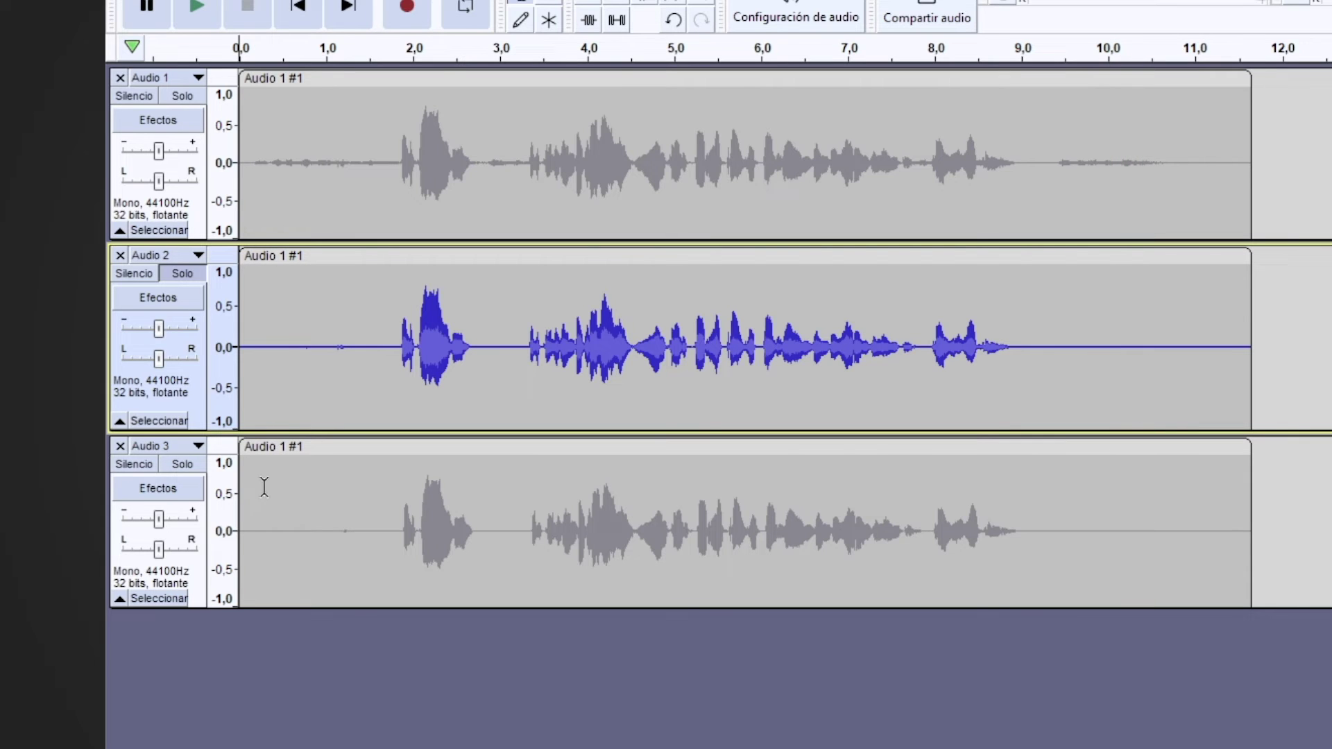
Switch solo from Audio 2 to Audio 3, play it from the start to hear the AI noise suppression, and stop playback.
{"action": "left_click", "coordinate": [189, 464]}
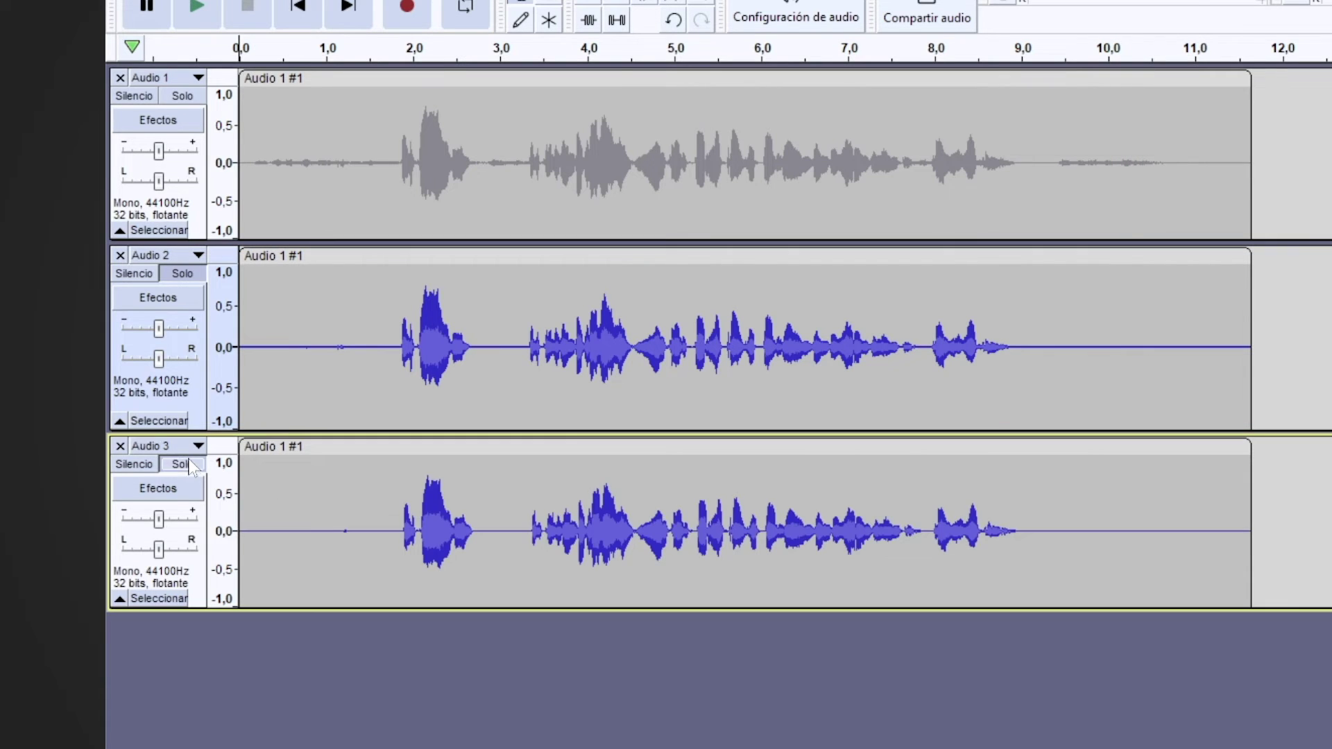
{"action": "left_click", "coordinate": [200, 277]}
{"action": "left_click", "coordinate": [310, 478]}
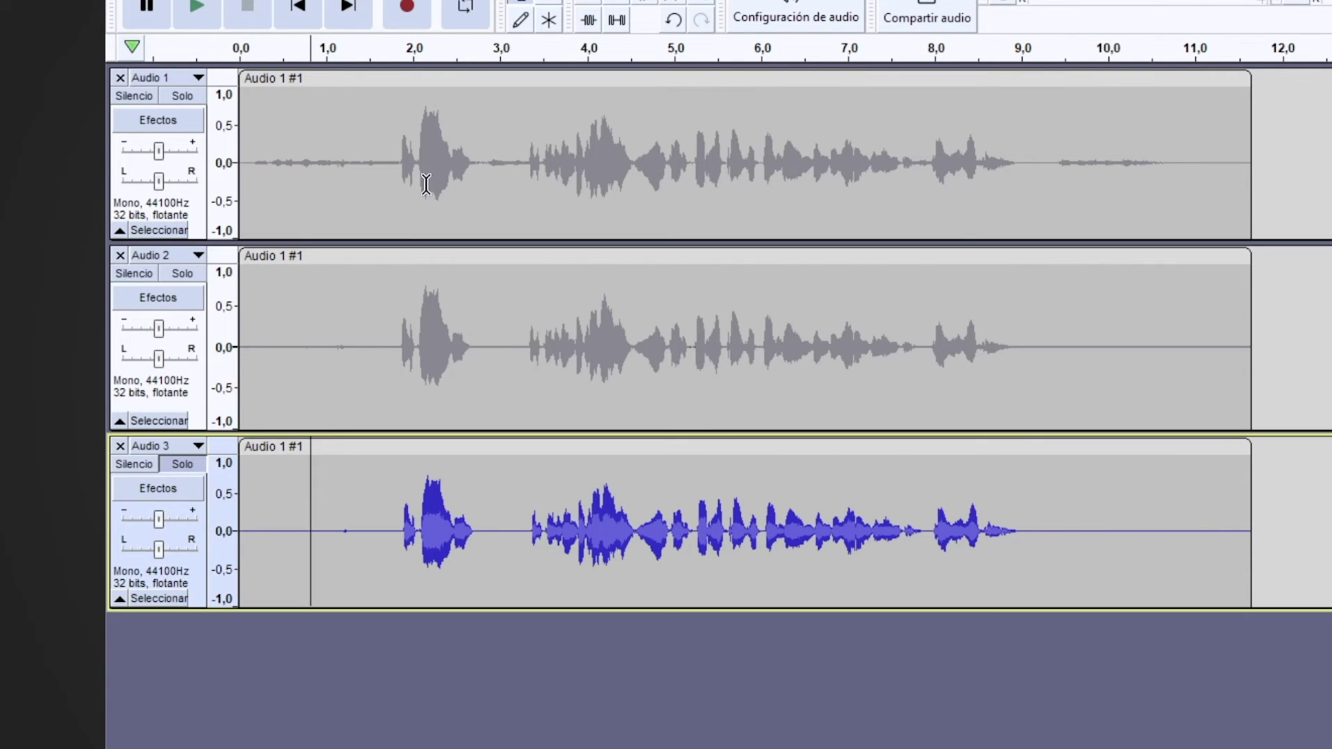
{"action": "left_click", "coordinate": [298, 9]}
{"action": "left_click", "coordinate": [208, 10]}
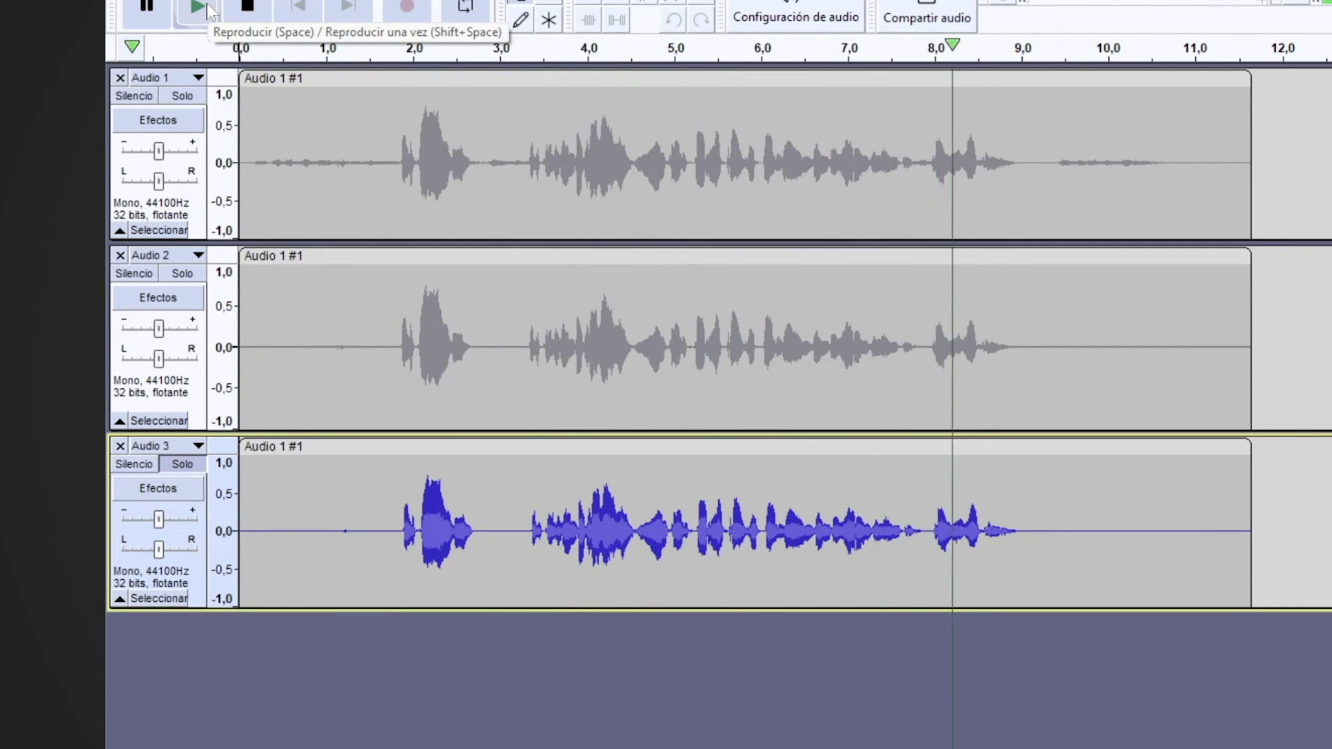
{"action": "left_click", "coordinate": [251, 12]}
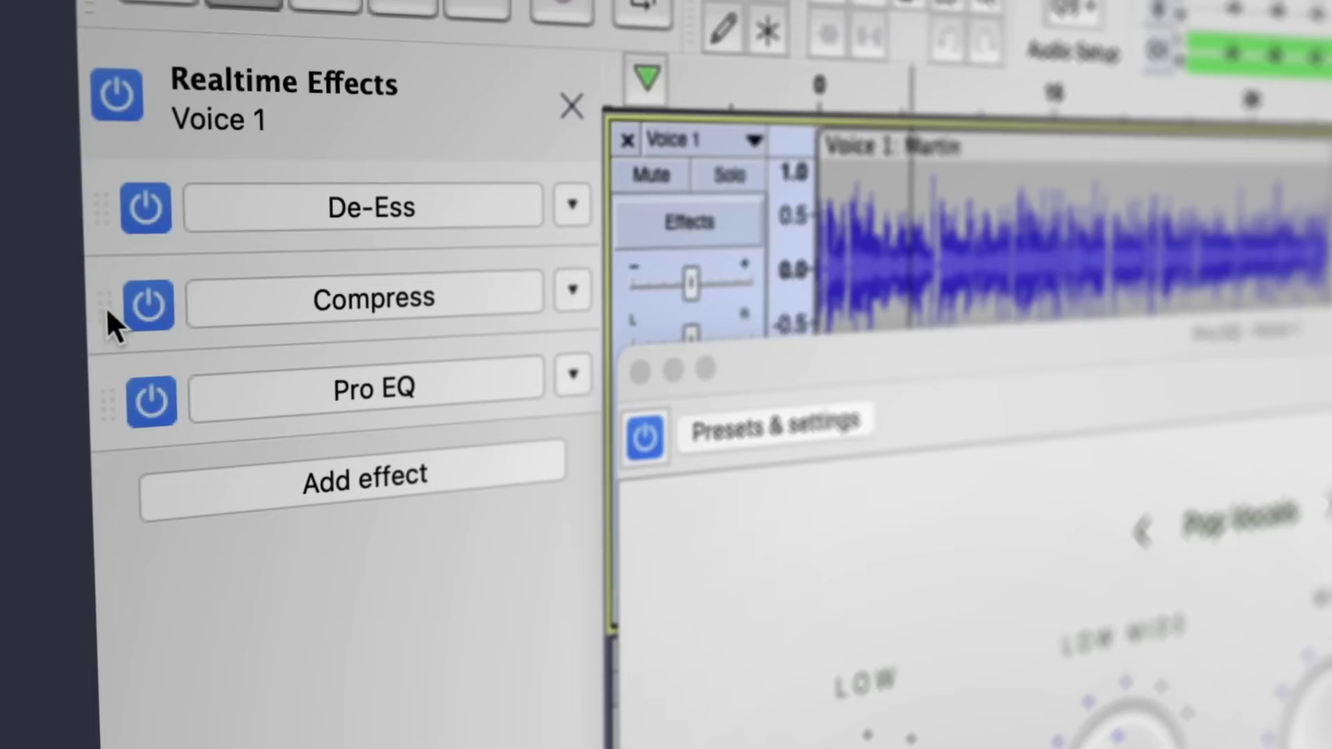
Move Compress above De-Ess in the Voice 1 track's realtime effects and turn De-Ess off.
{"action": "left_click_drag", "start_coordinate": [106, 306], "coordinate": [111, 224]}
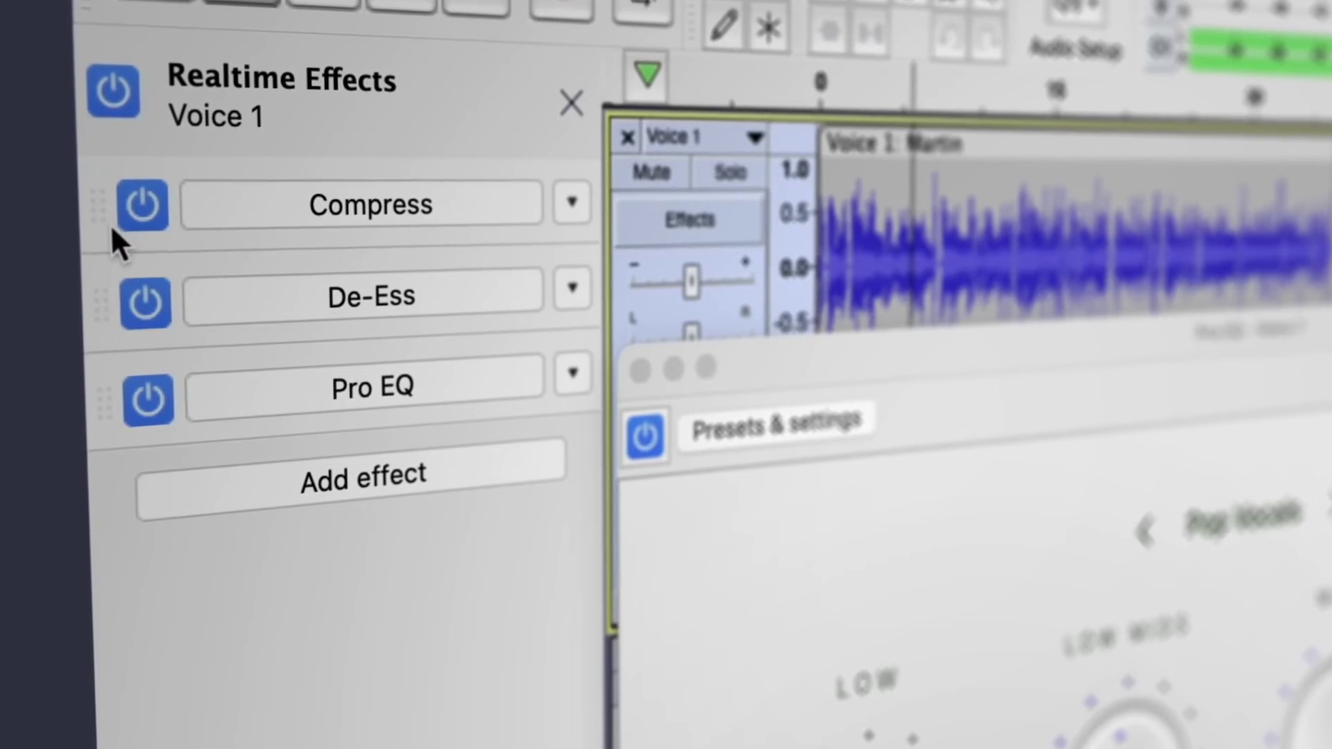
{"action": "left_click", "coordinate": [145, 299]}
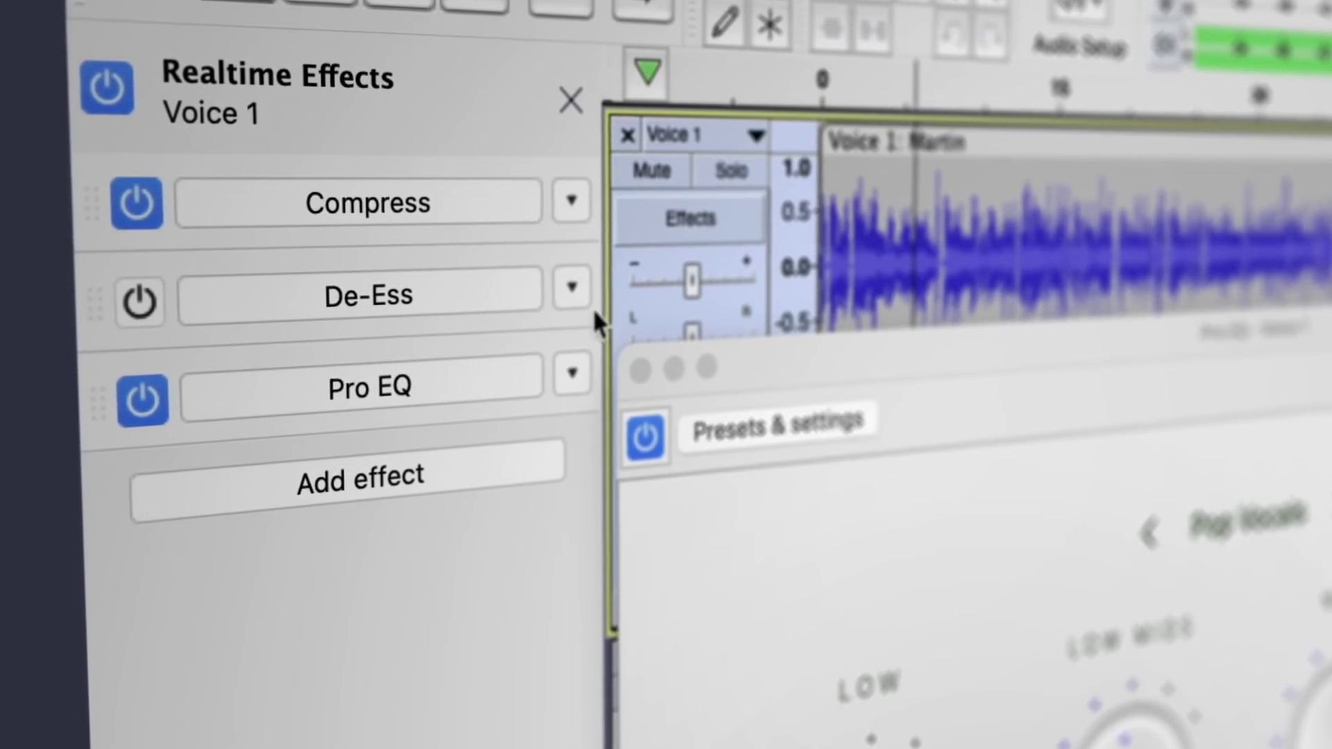
{"action": "left_click", "coordinate": [572, 286]}
{"action": "left_click", "coordinate": [610, 314]}
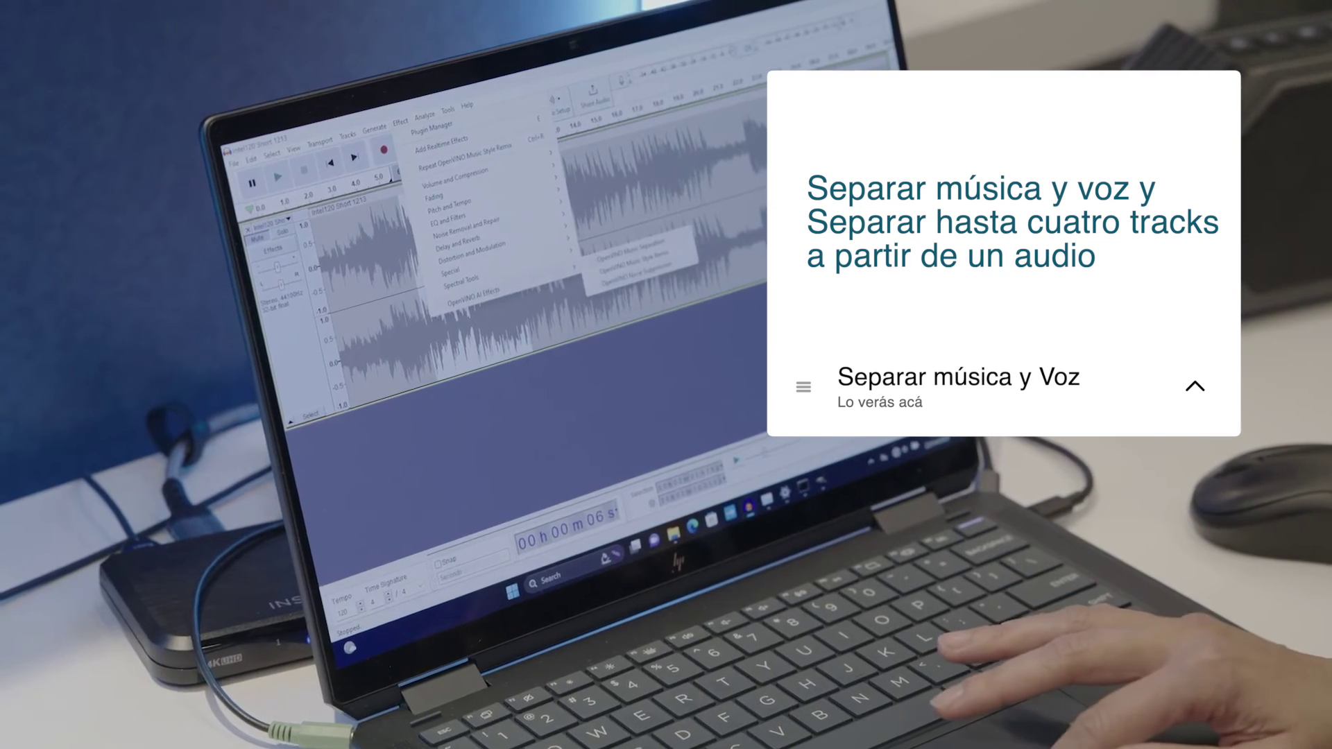
Run OpenVINO Music Separation on the selected section, and apply OpenVINO Whisper Transcription with CPU, the base model, transcribe mode and auto source language.
{"action": "left_click", "coordinate": [631, 247]}
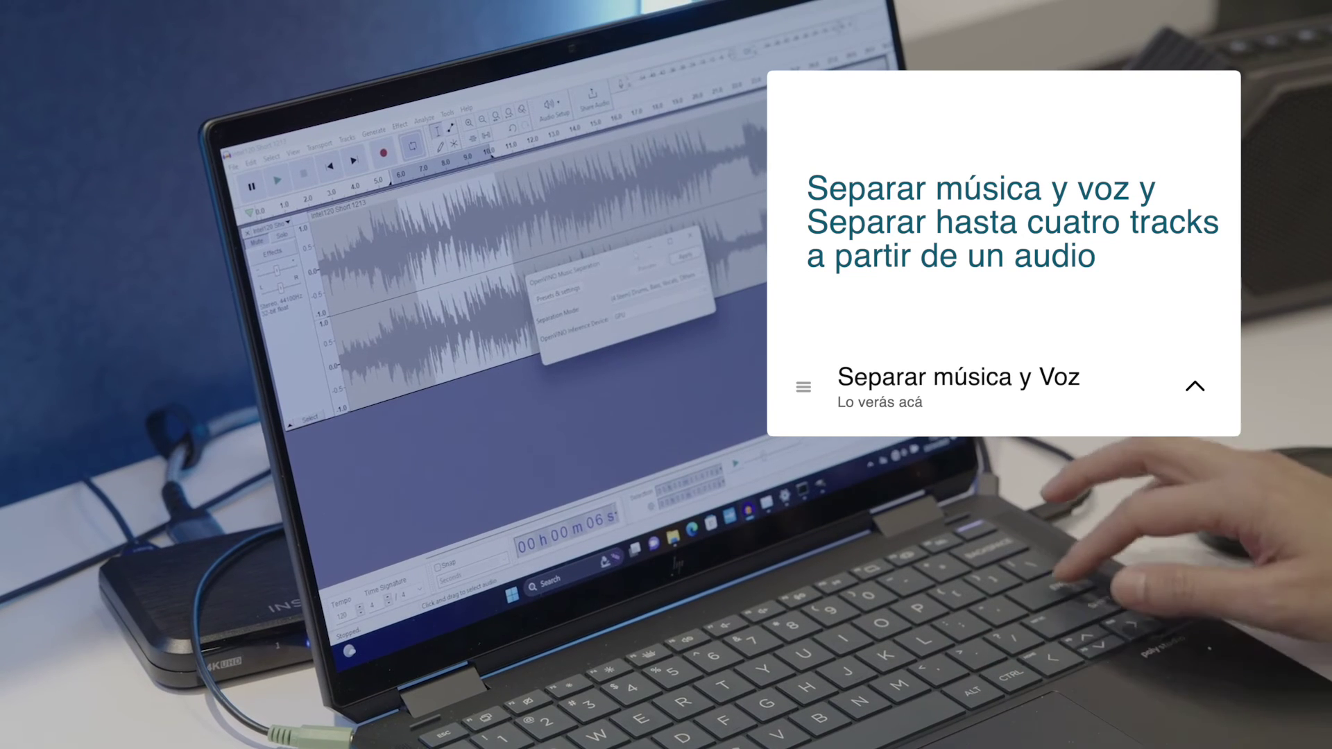
{"action": "key", "text": "Return"}
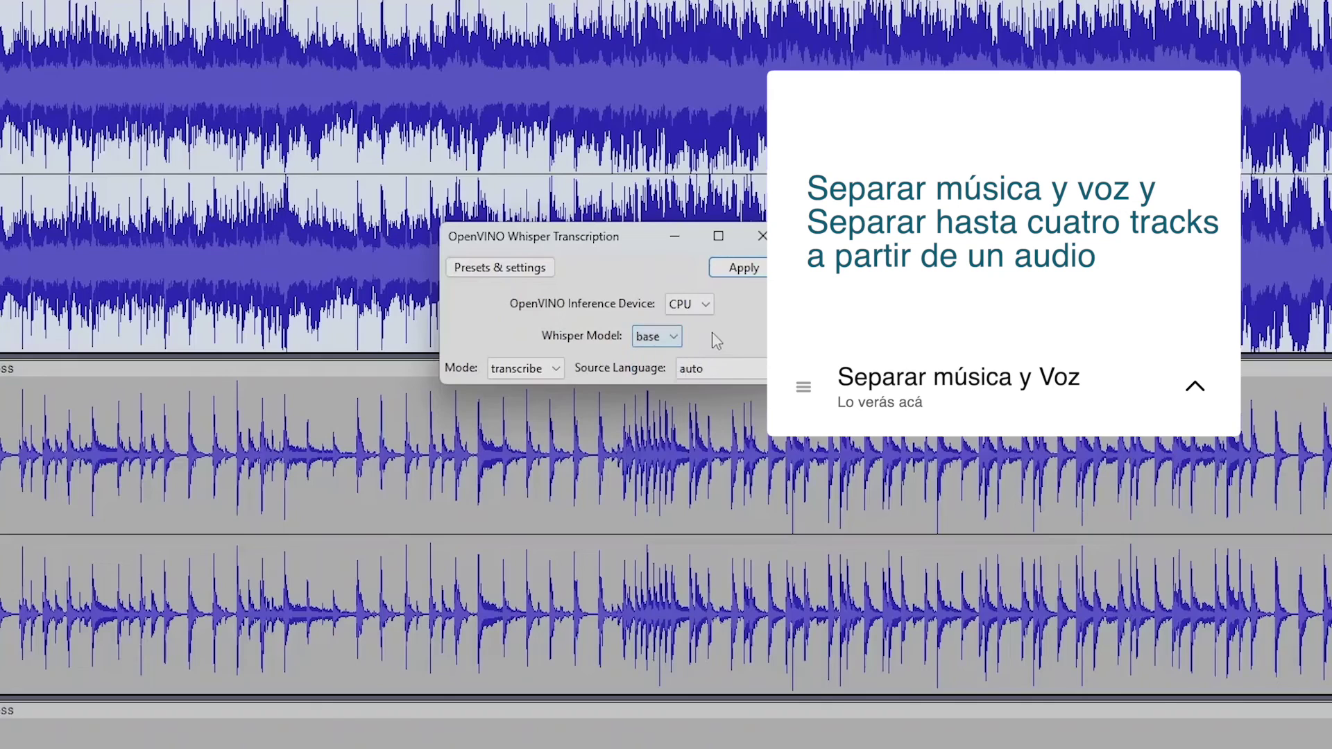
{"action": "left_click", "coordinate": [736, 269]}
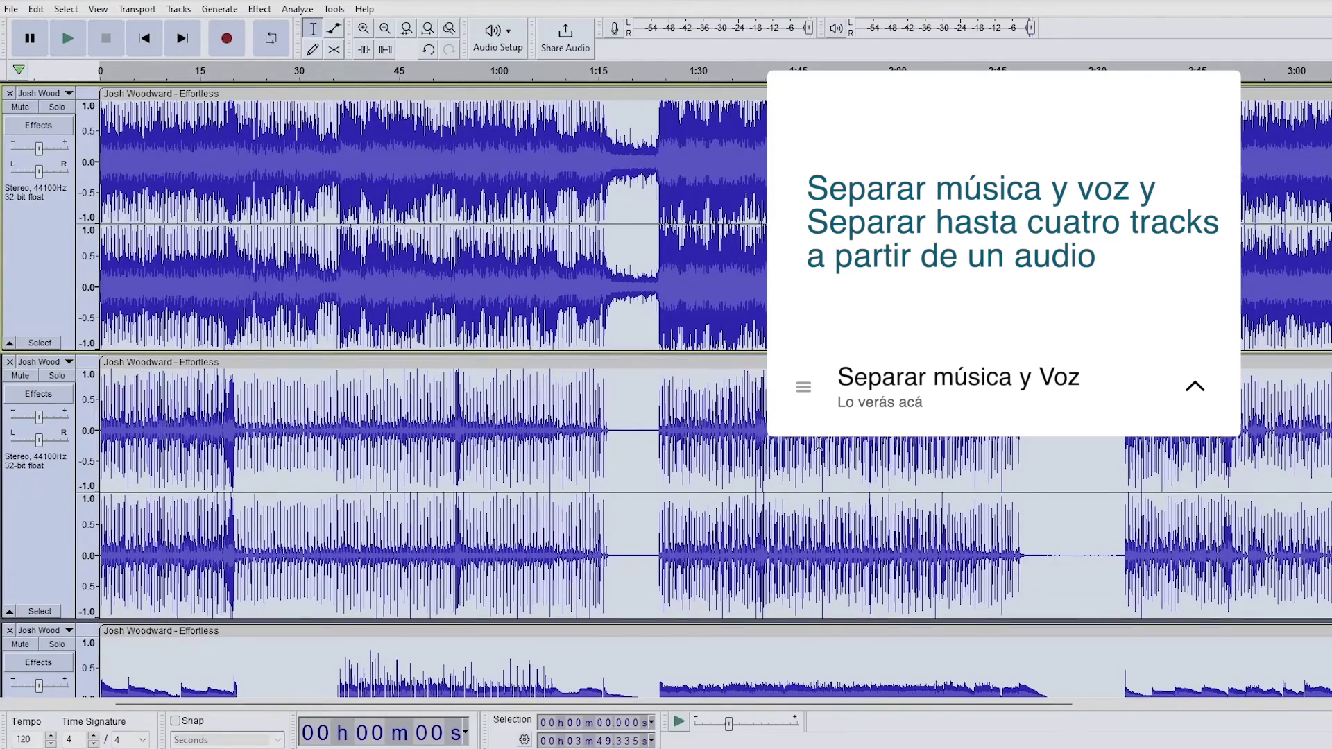
{"action": "left_click", "coordinate": [1090, 527]}
{"action": "scroll", "coordinate": [1098, 449], "scroll_direction": "down", "scroll_amount": 5}
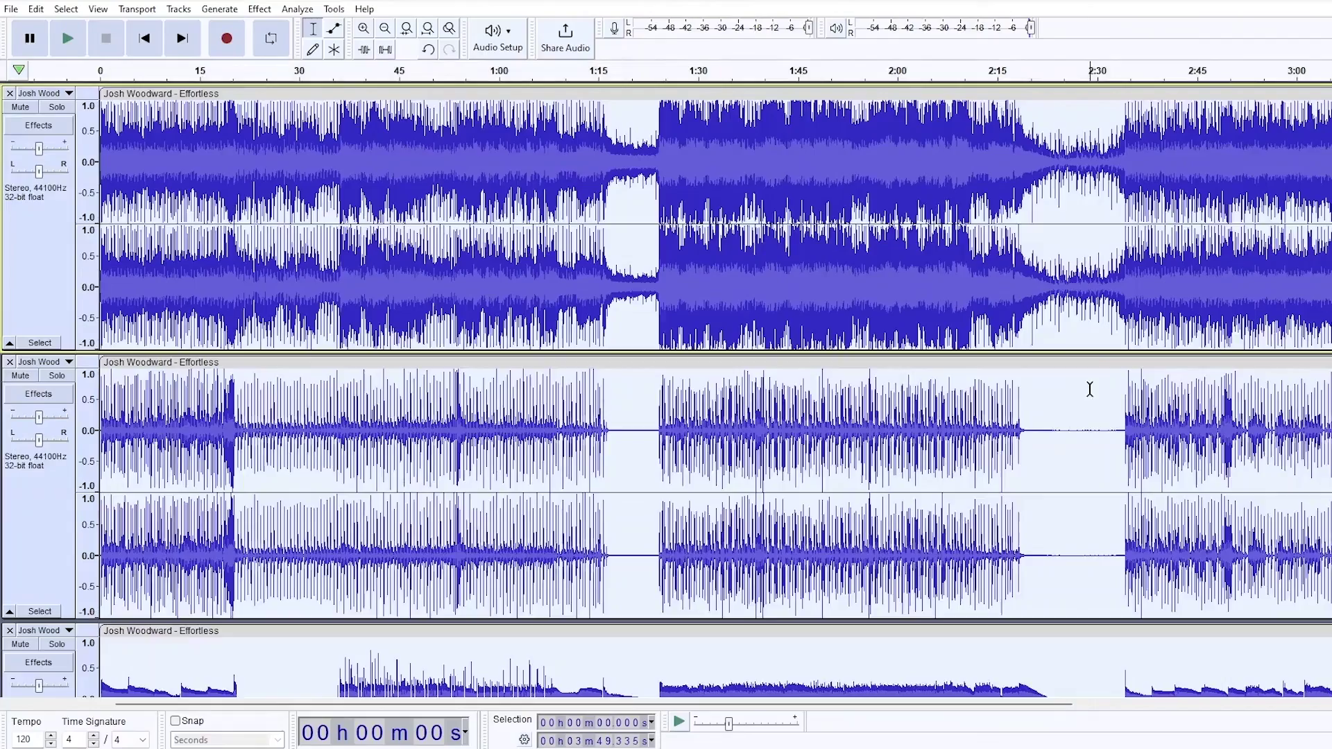
{"action": "left_click", "coordinate": [1089, 389]}
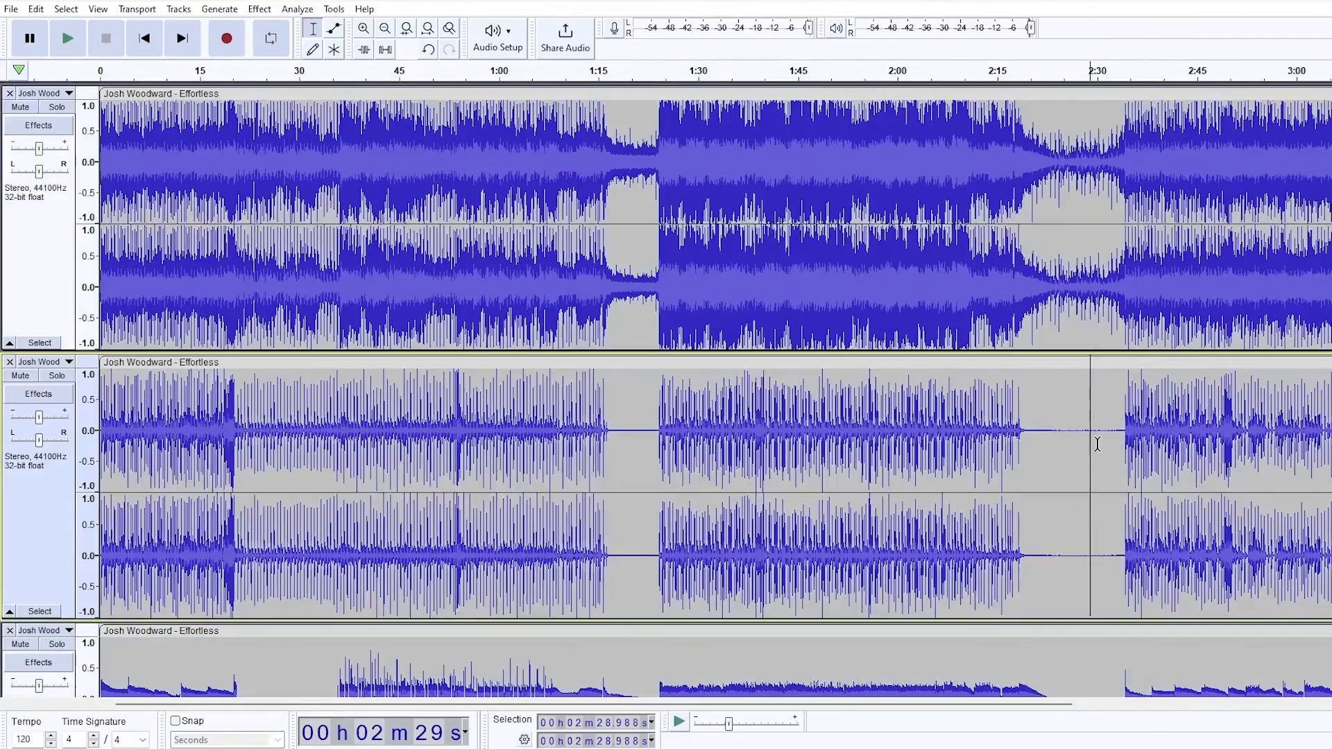
{"action": "scroll", "coordinate": [1092, 416], "scroll_direction": "down", "scroll_amount": 5}
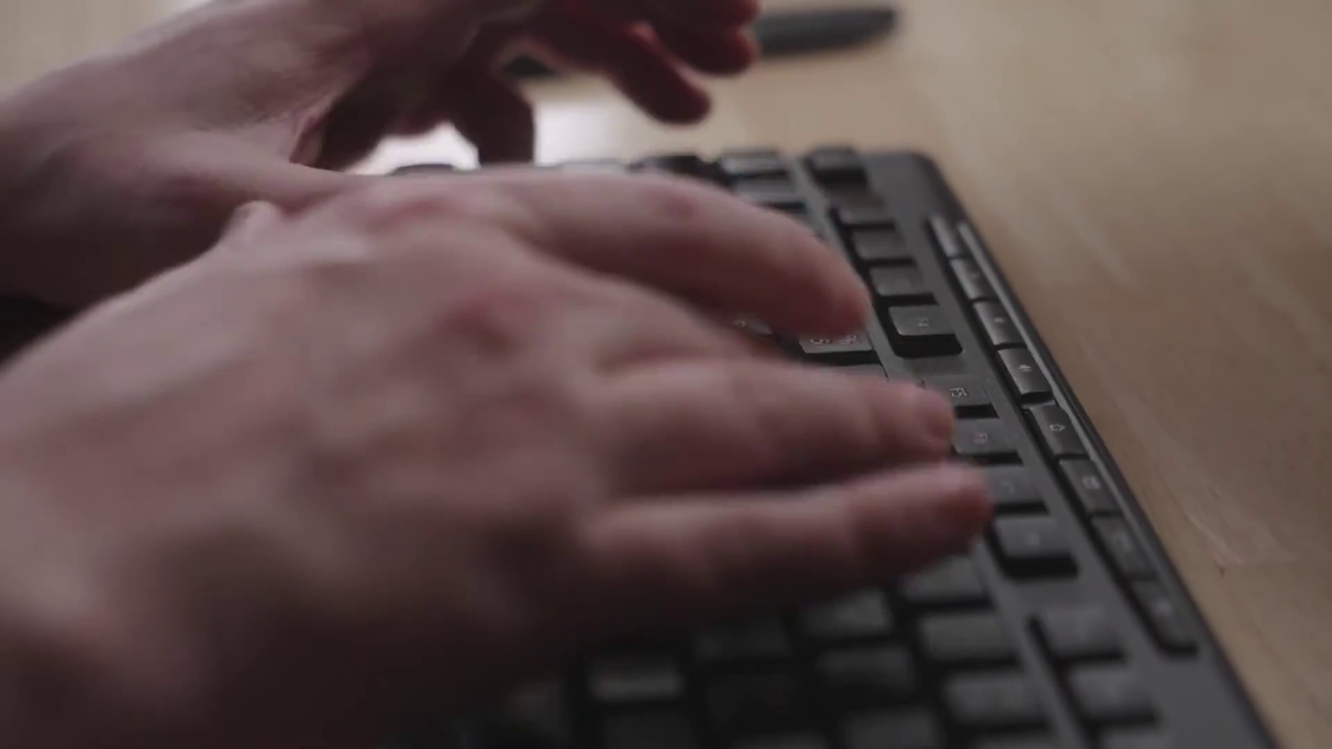